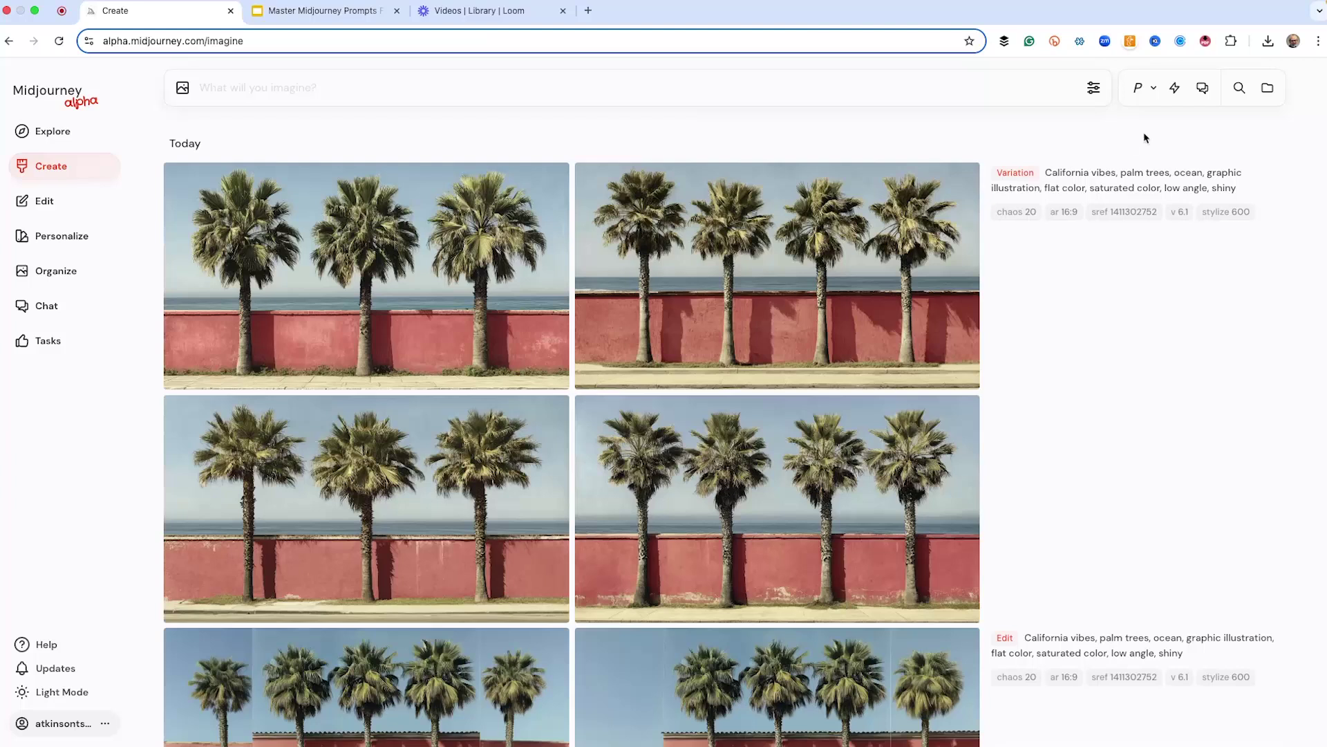
Step: Enable Draft and Conversational modes and dictate the sepia seamless concrete texture prompt
left_click(1174, 88)
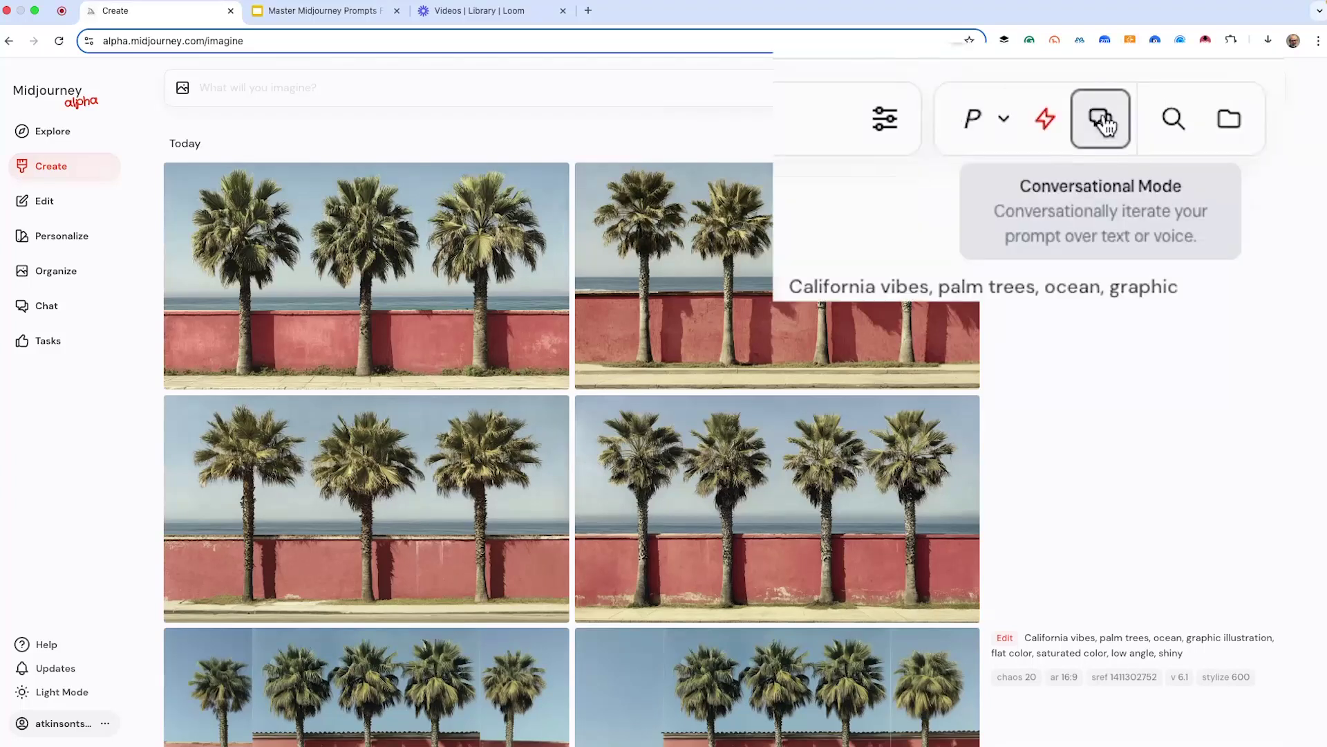
left_click(1104, 125)
left_click(1100, 123)
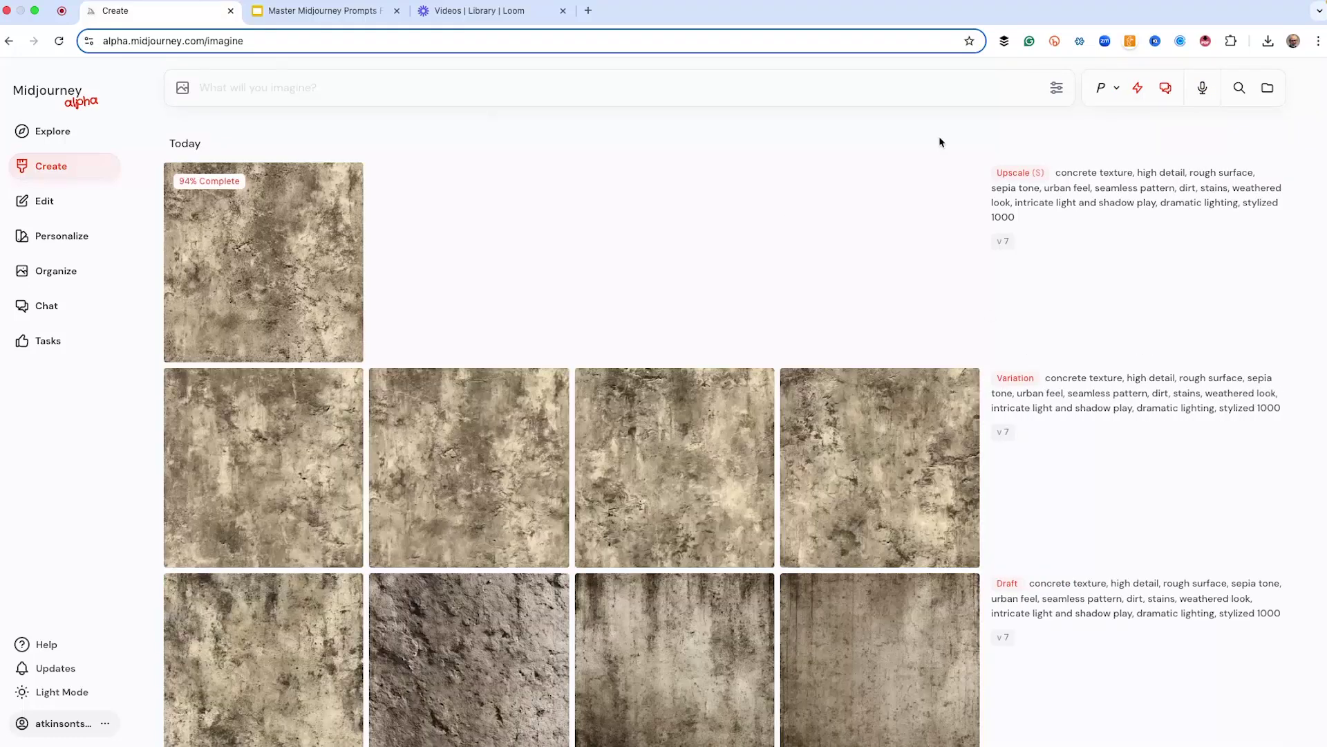
Step: Scroll through the sepia concrete texture drafts, variations and upscale
scroll(890, 183, "down", 15)
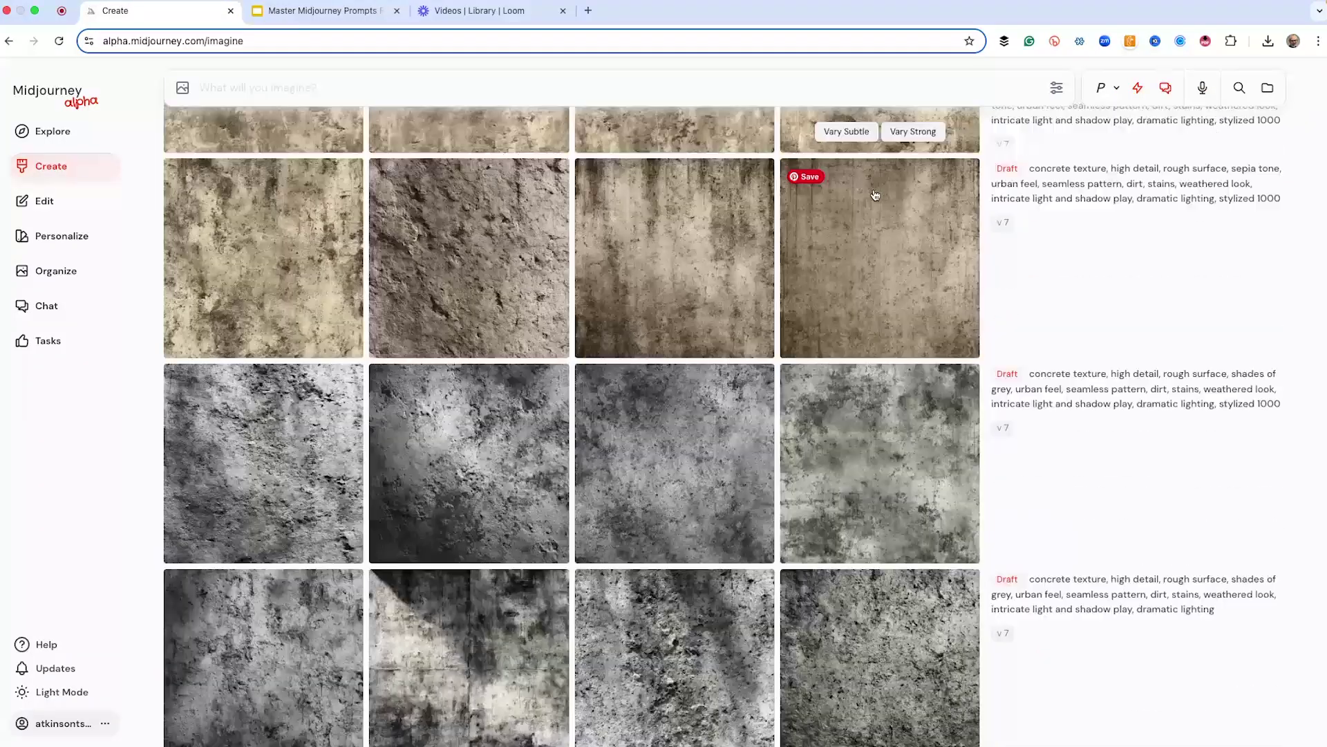
scroll(869, 297, "up", 15)
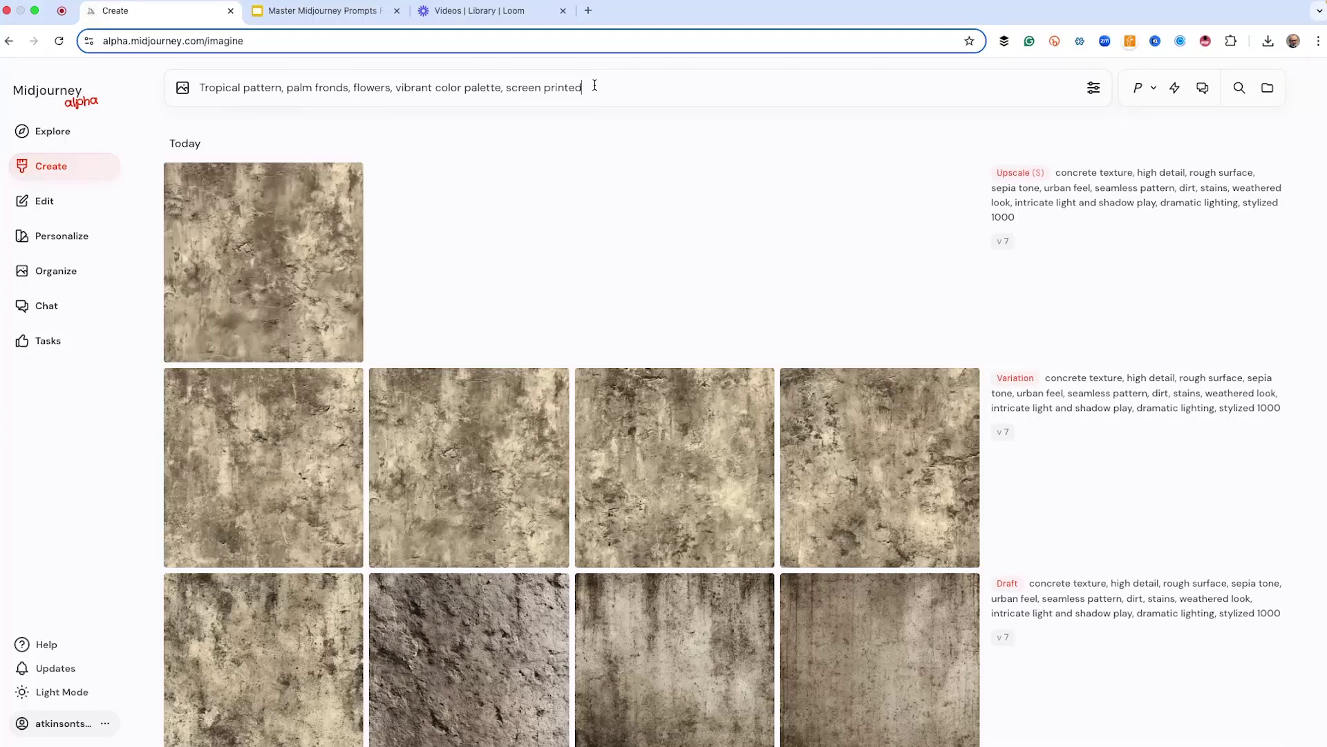
Step: Submit the tropical palm-frond prompt and enable personalization with Illustrations instead of Floral Patterns
key("Return")
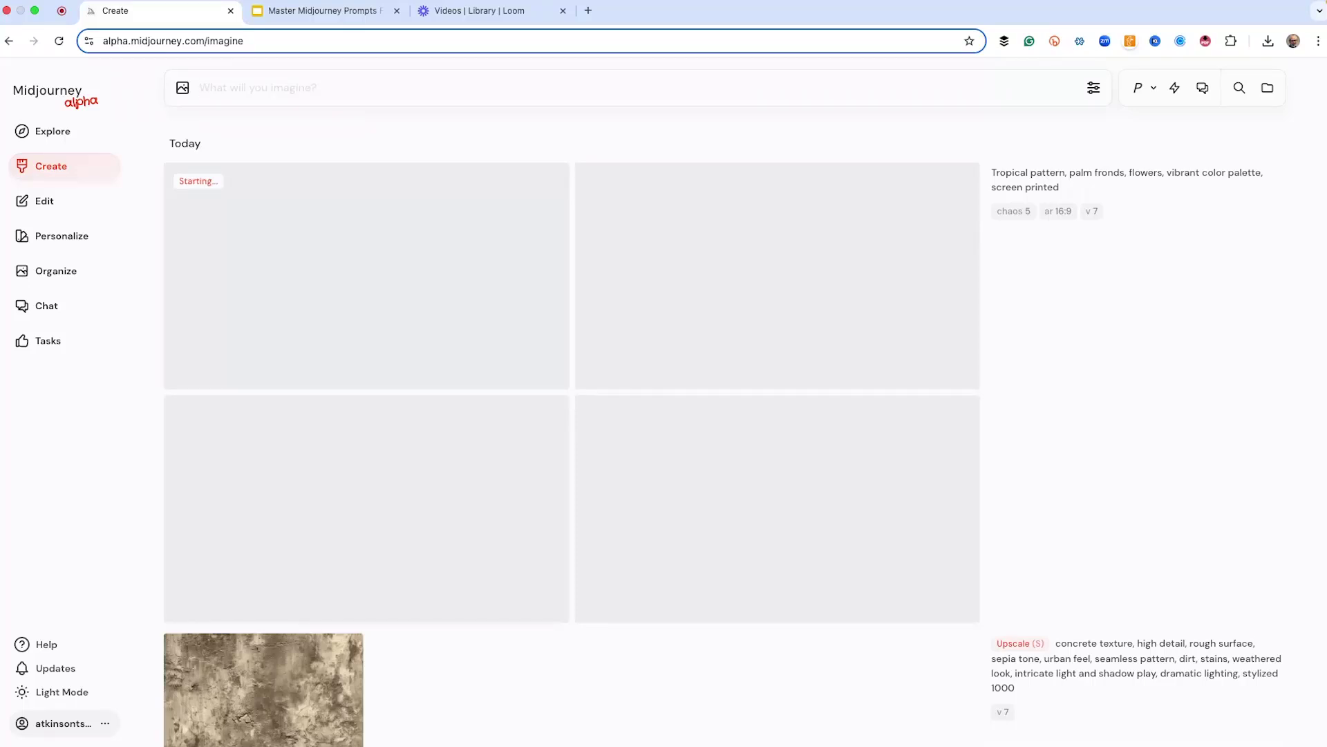
left_click(1136, 92)
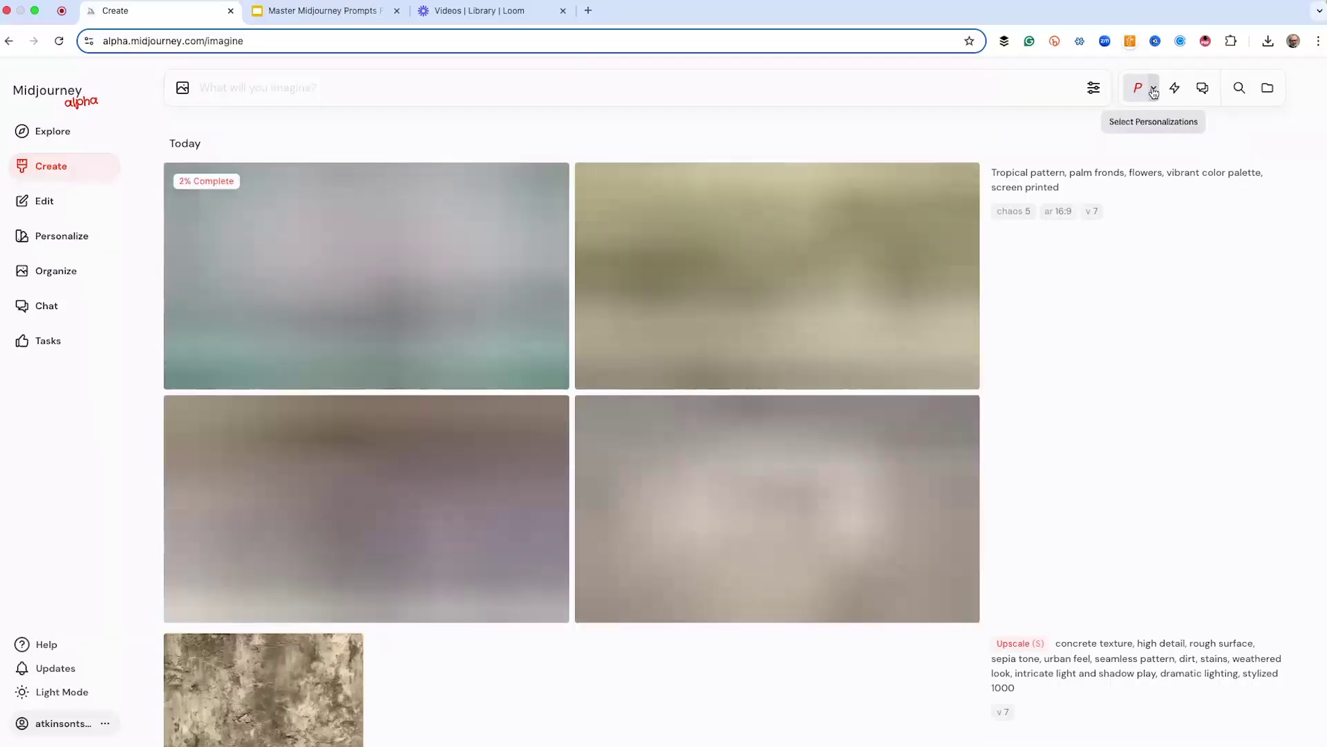
left_click(1153, 87)
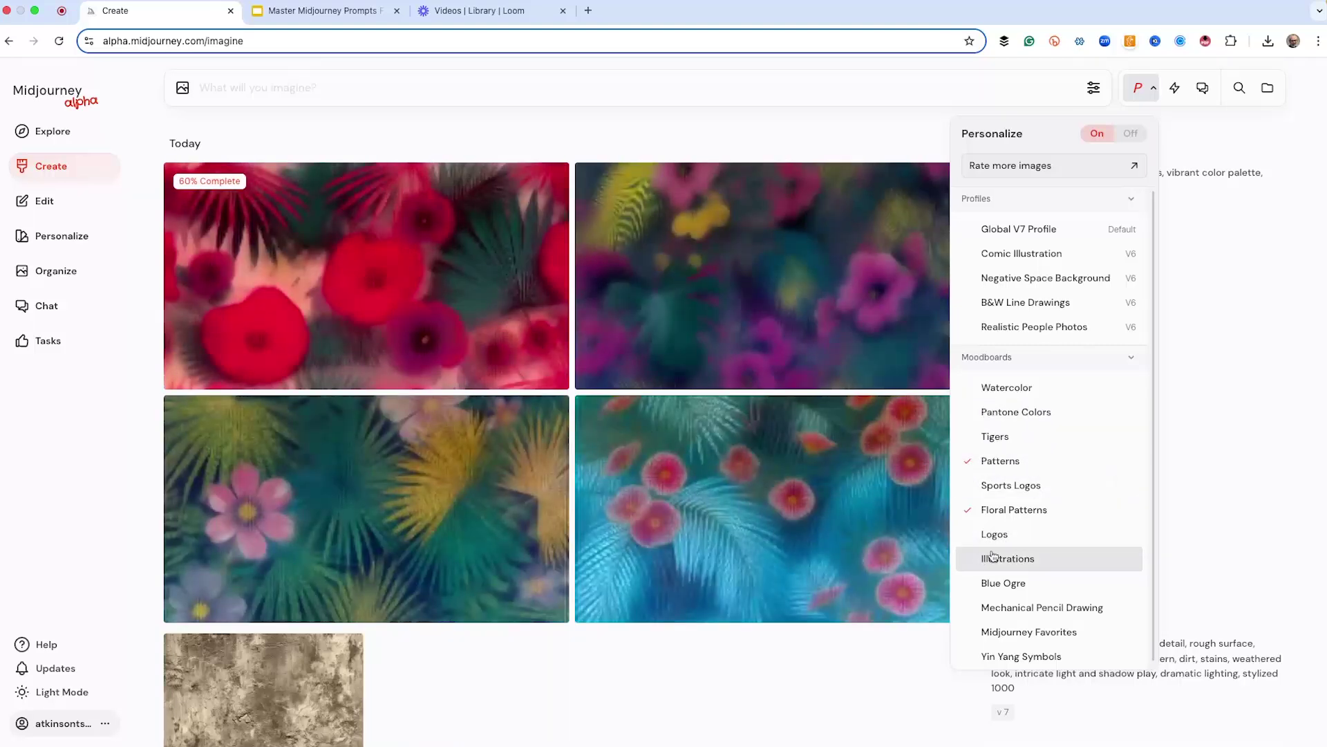
left_click(972, 558)
left_click(968, 510)
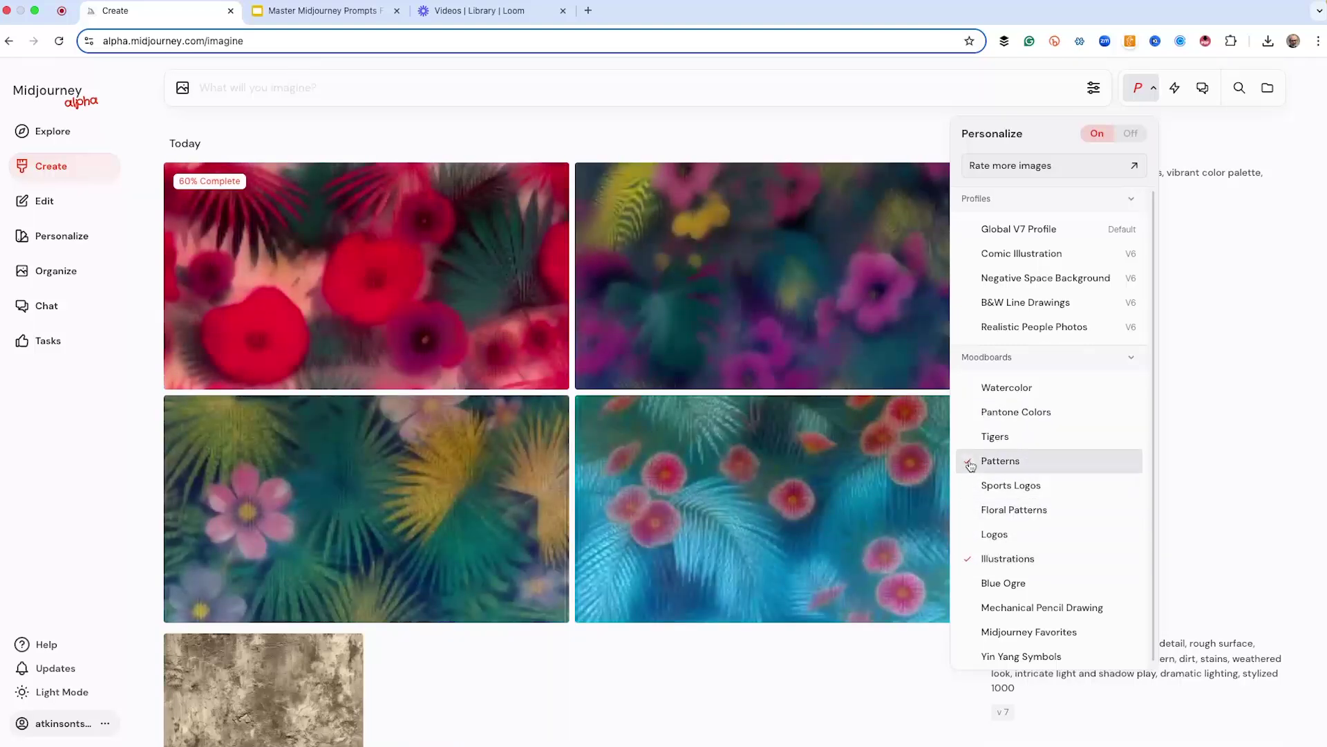
left_click(1042, 567)
left_click(1042, 564)
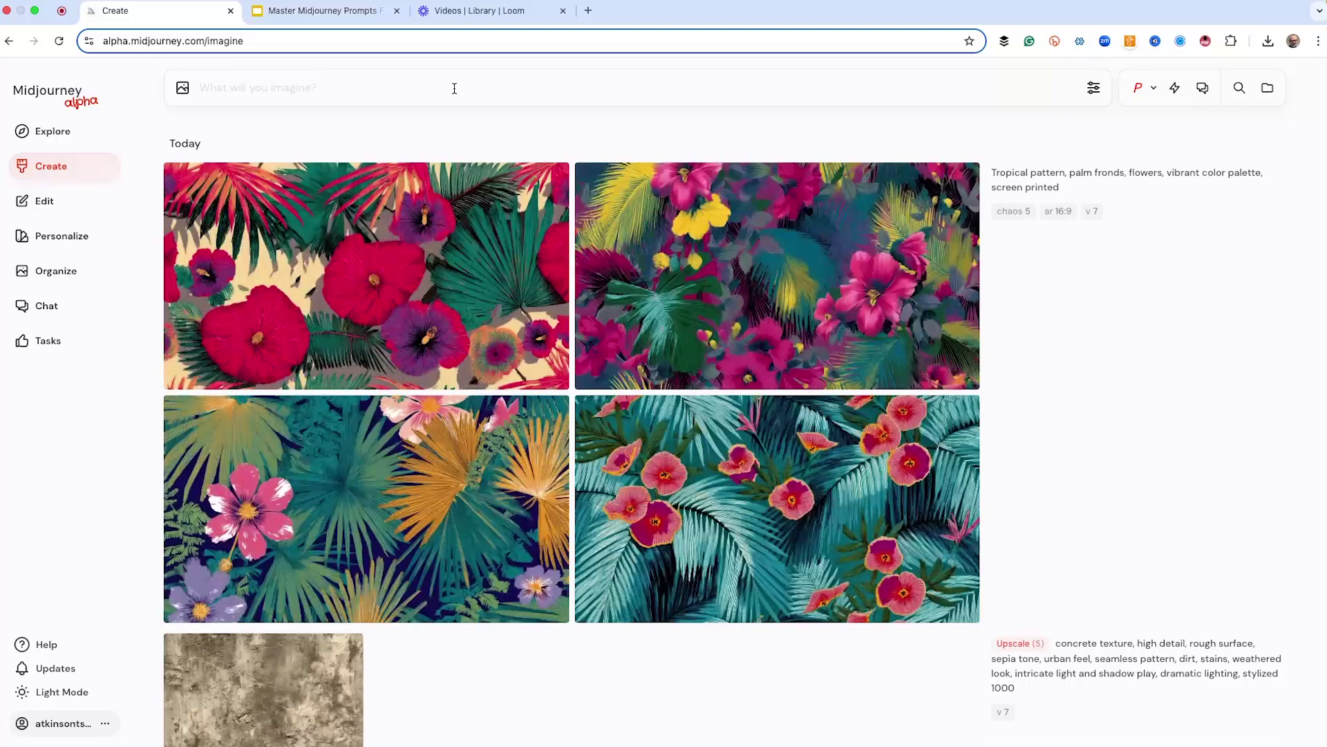
Step: Reuse the bottom-right image's prompt and resubmit it with the Illustrations moodboard active
left_click(785, 530)
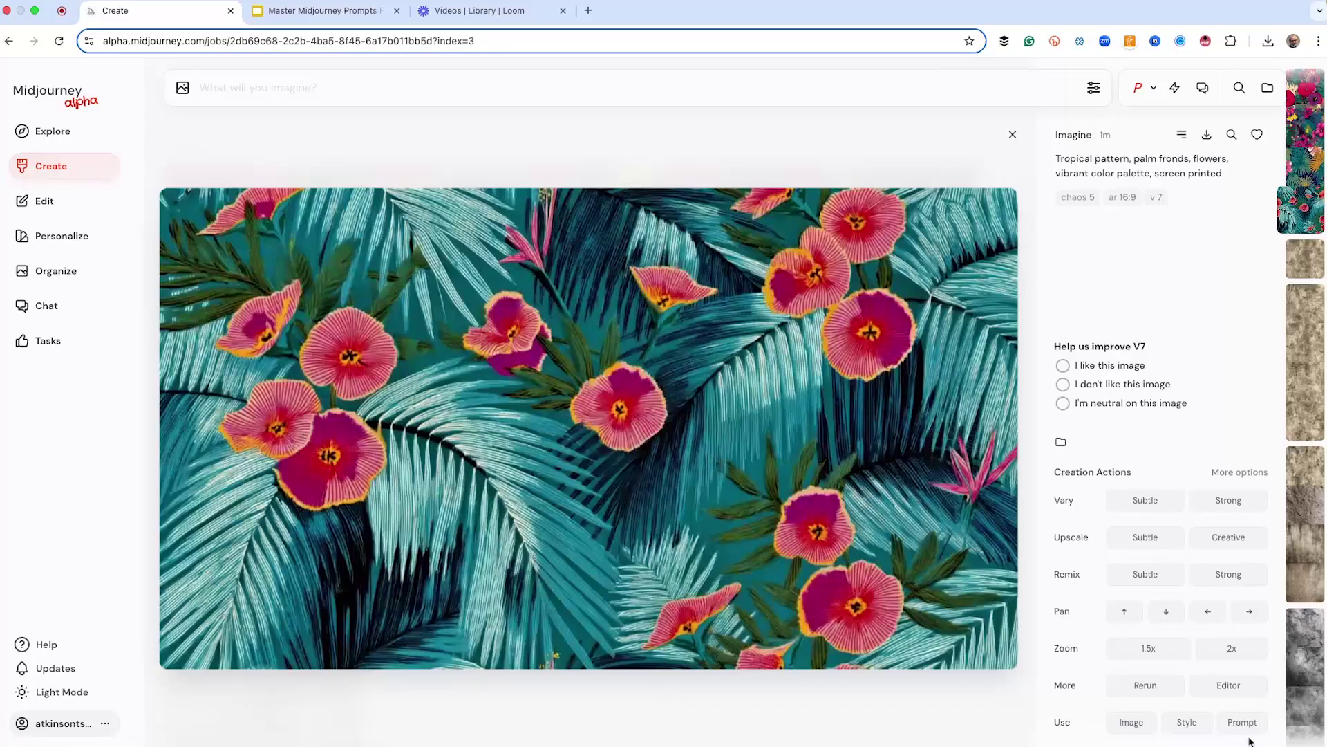
left_click(1253, 722)
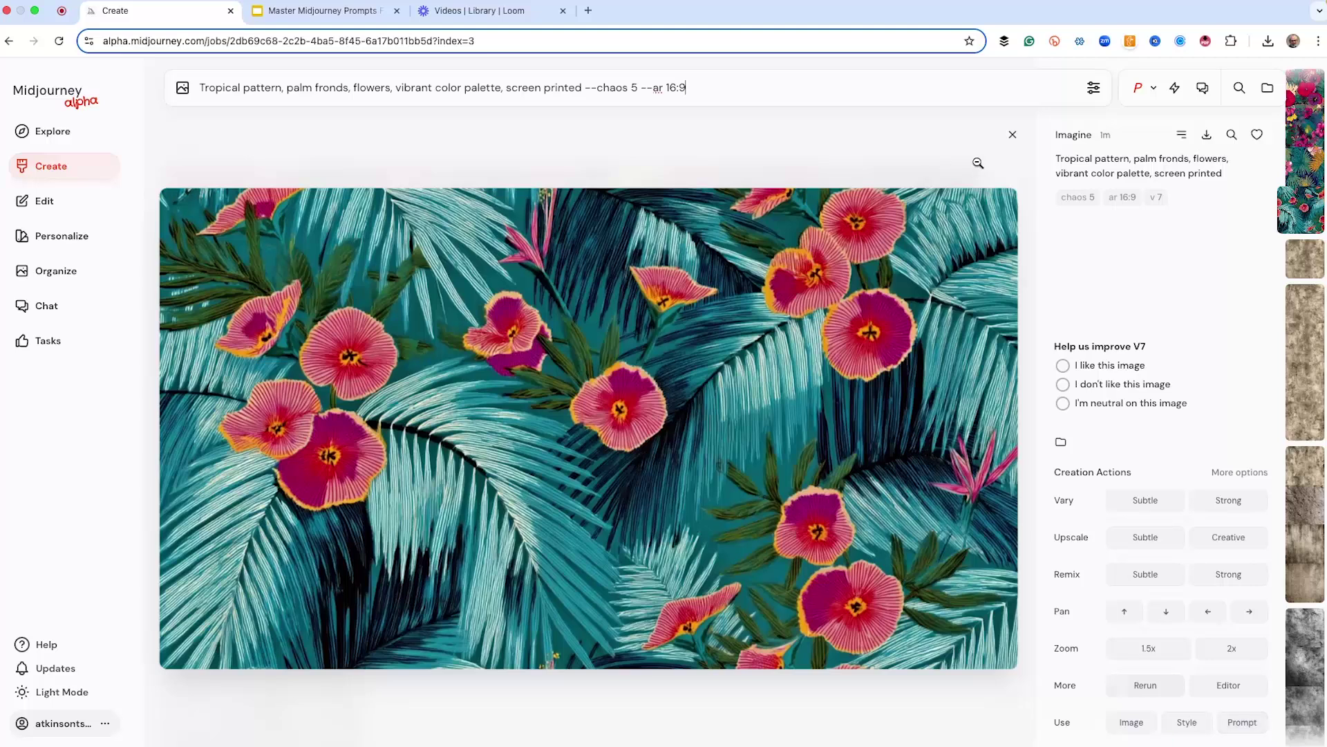
left_click(1013, 134)
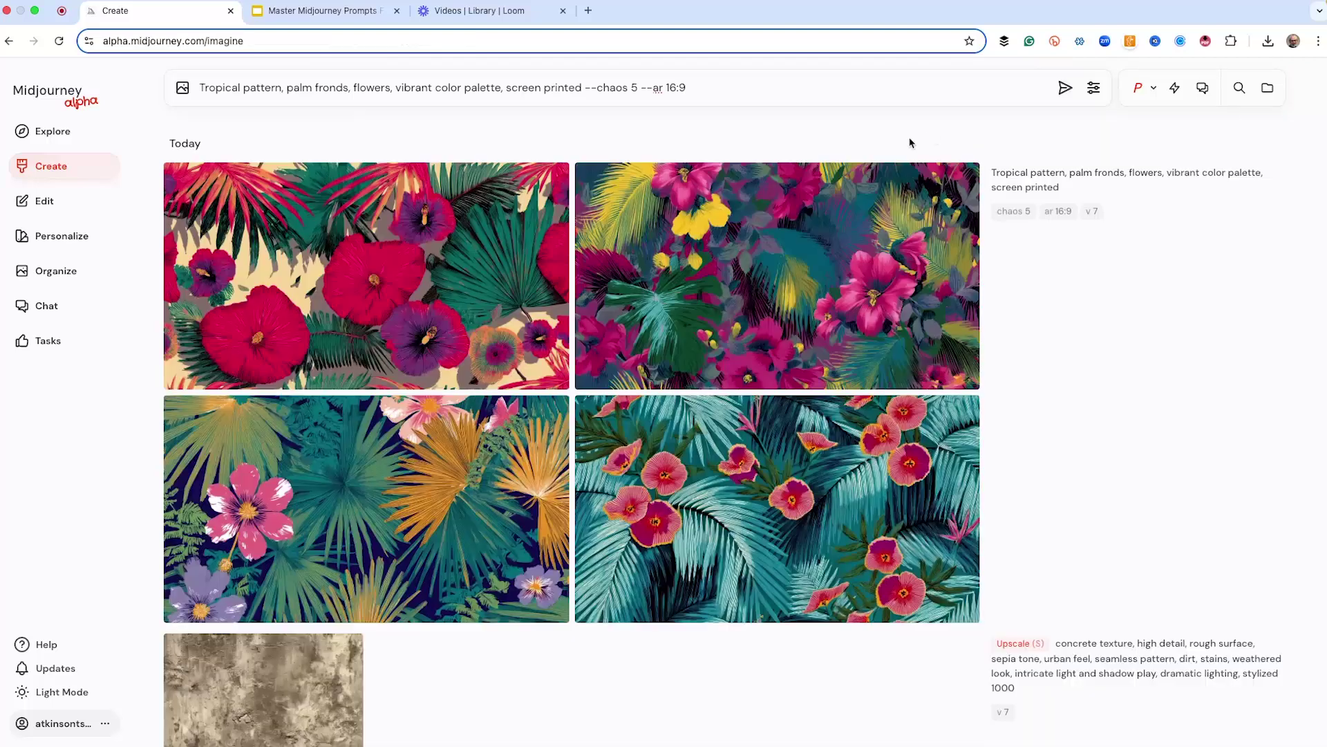
left_click(1154, 90)
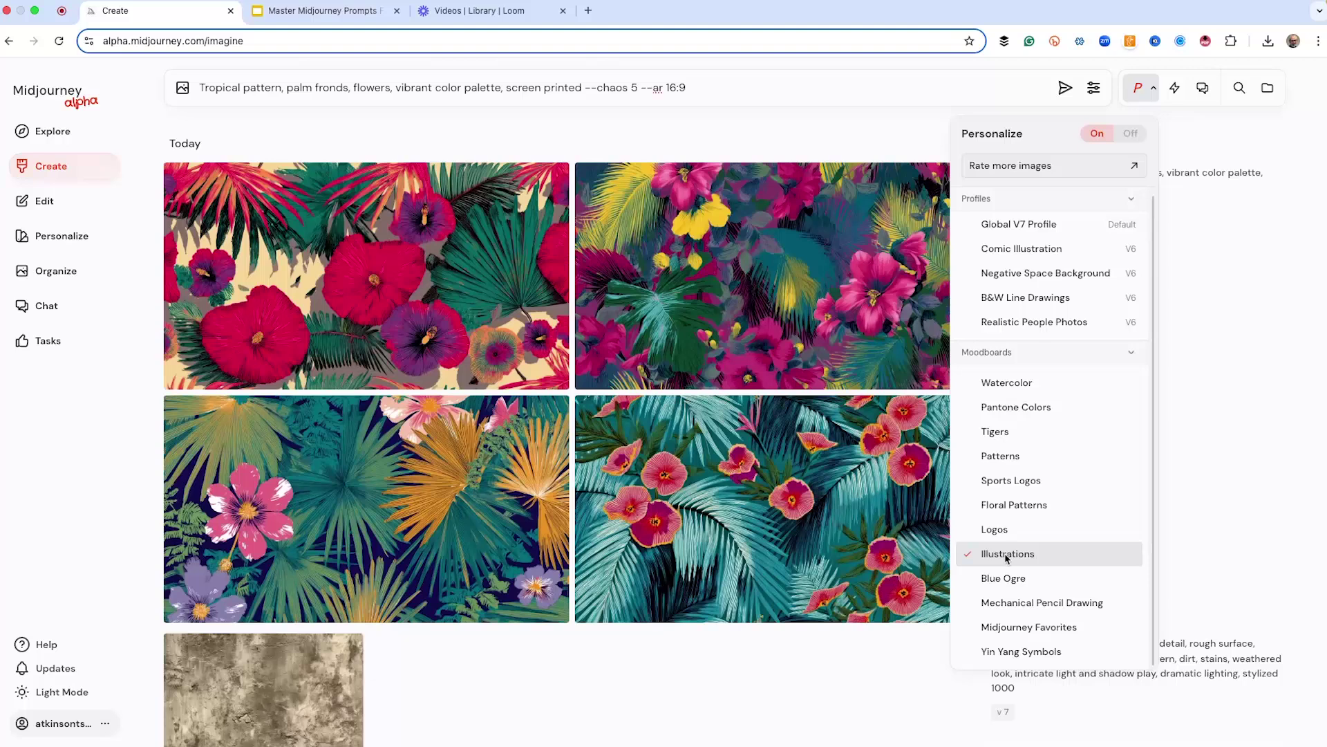
left_click(706, 87)
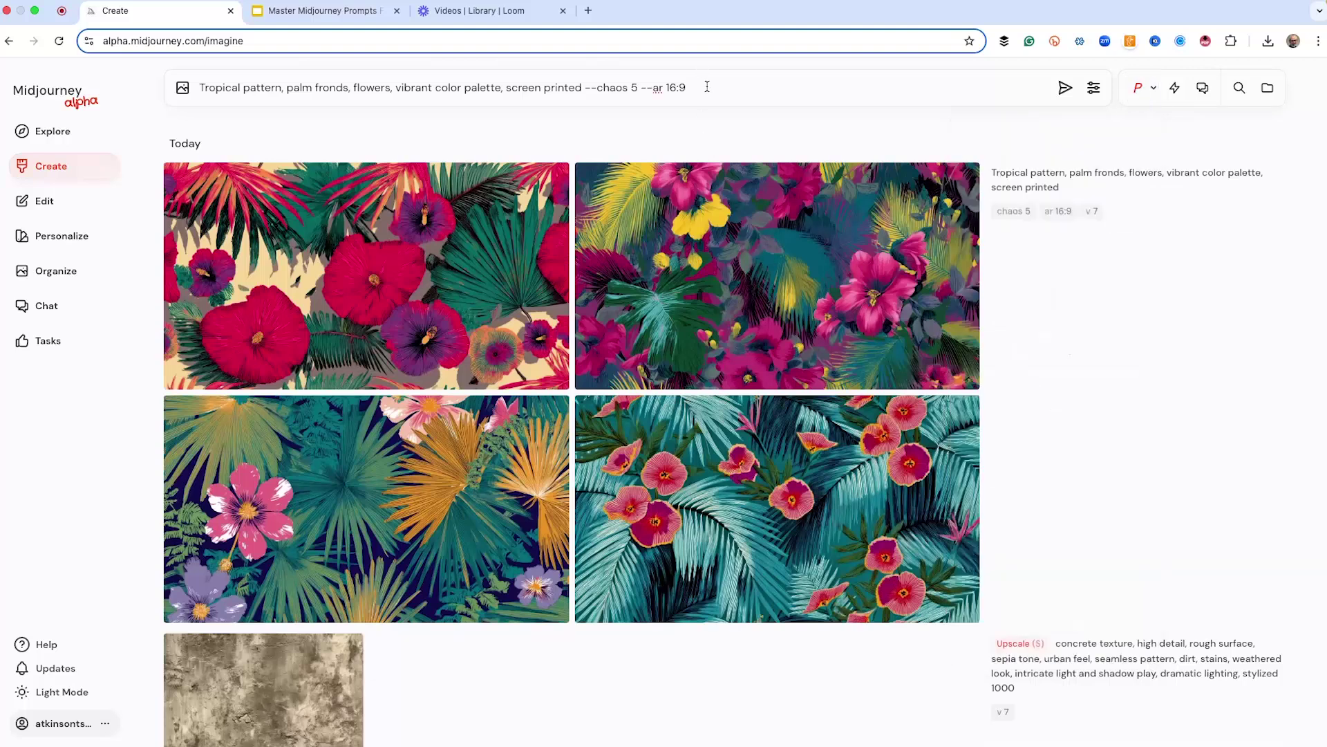
key("Return")
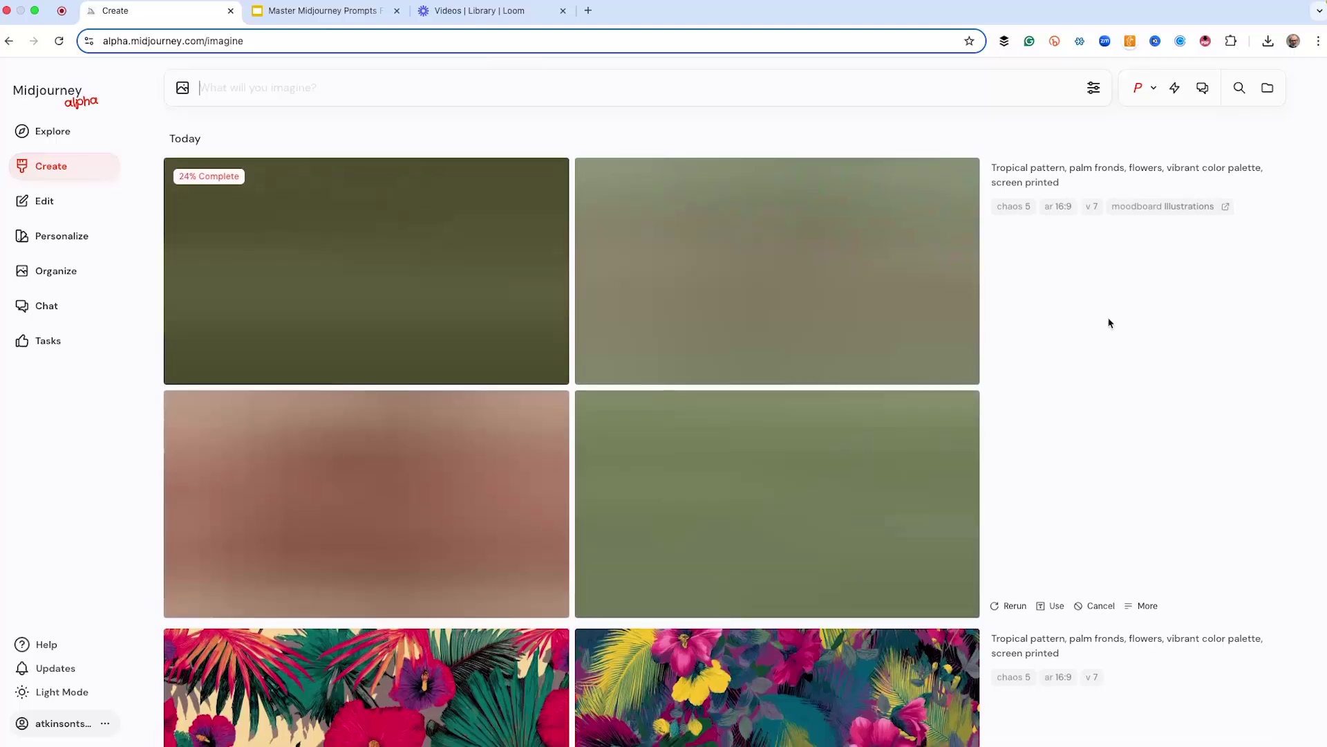
Step: Switch the moodboard to Floral Patterns only and submit the tropical pattern prompt
scroll(899, 345, "down", 3)
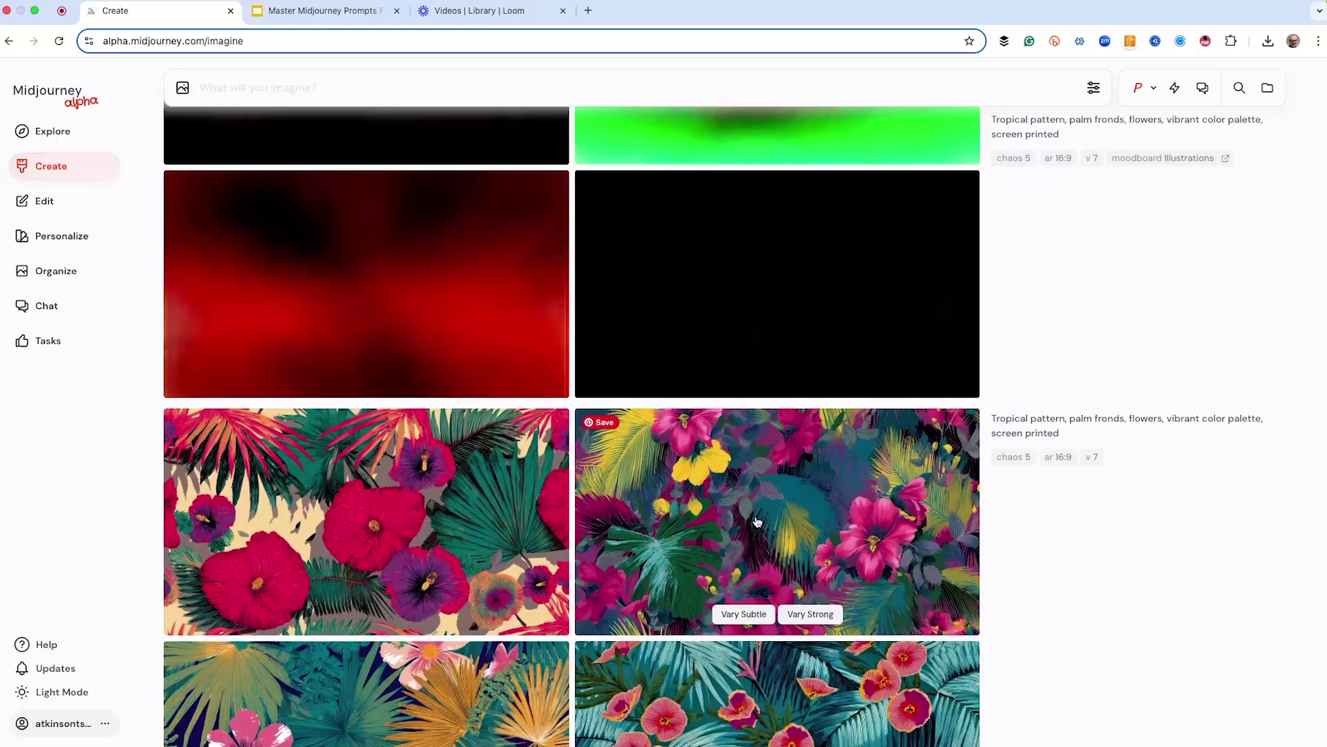
scroll(753, 522, "up", 3)
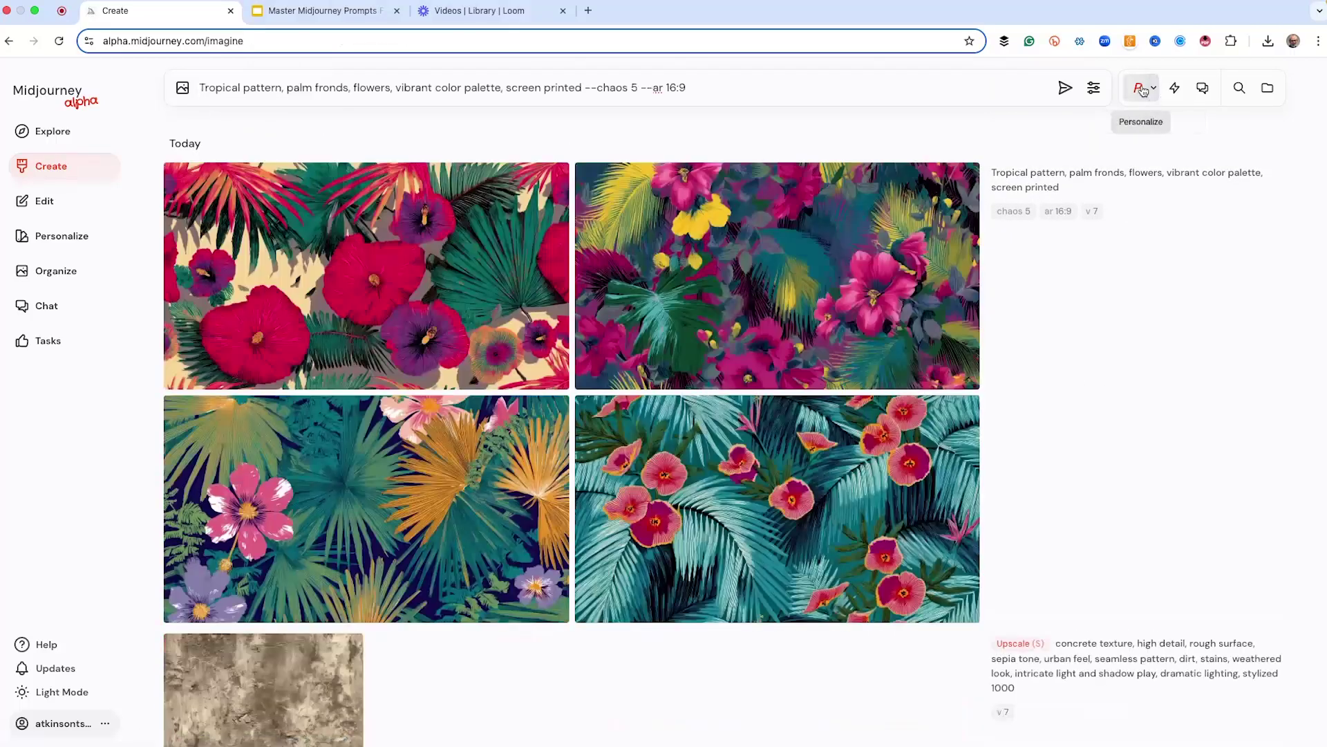
left_click(1151, 89)
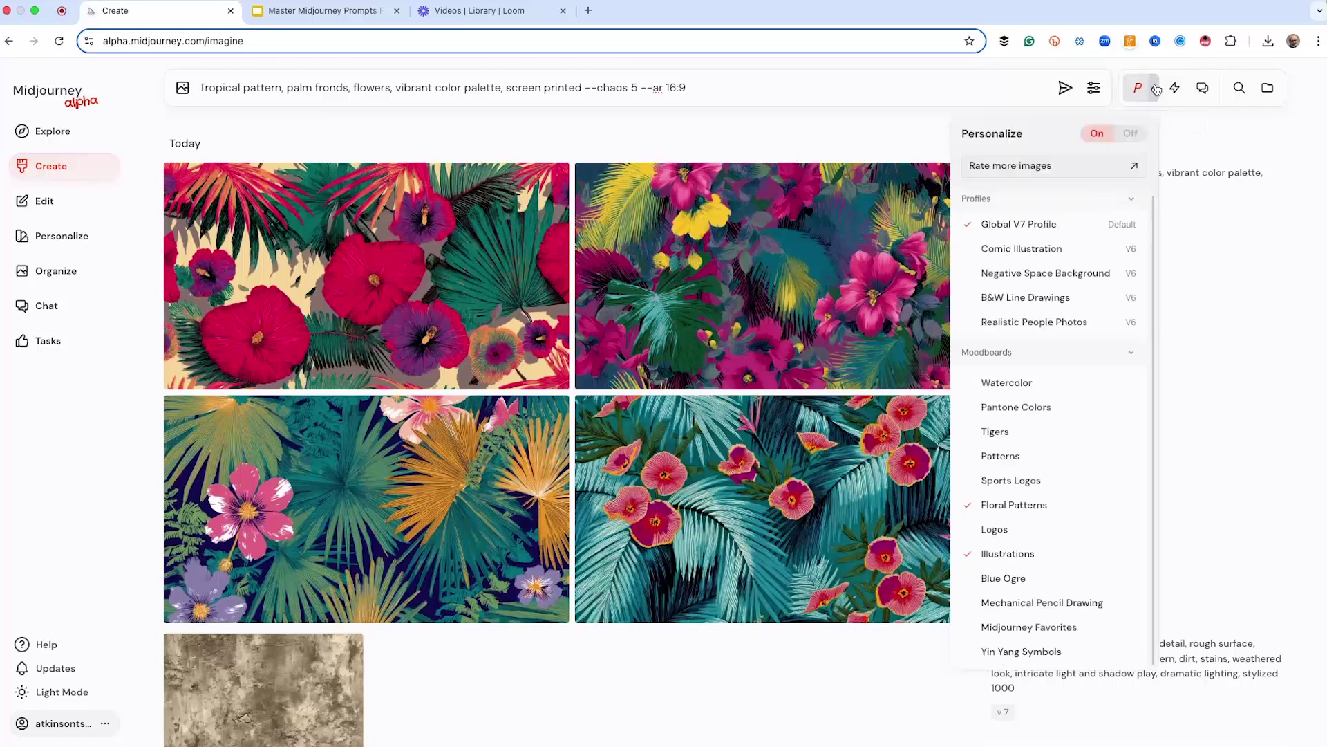
left_click(979, 554)
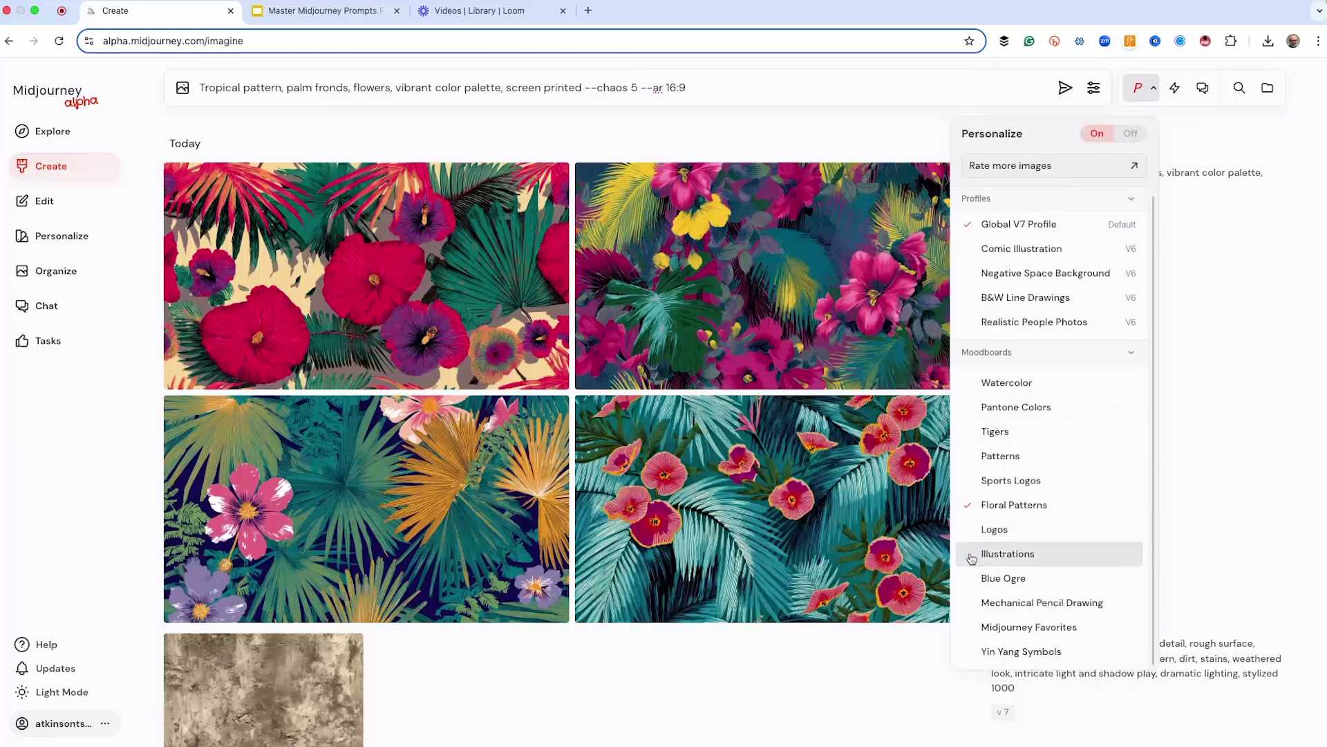
left_click(1006, 507)
left_click(1007, 506)
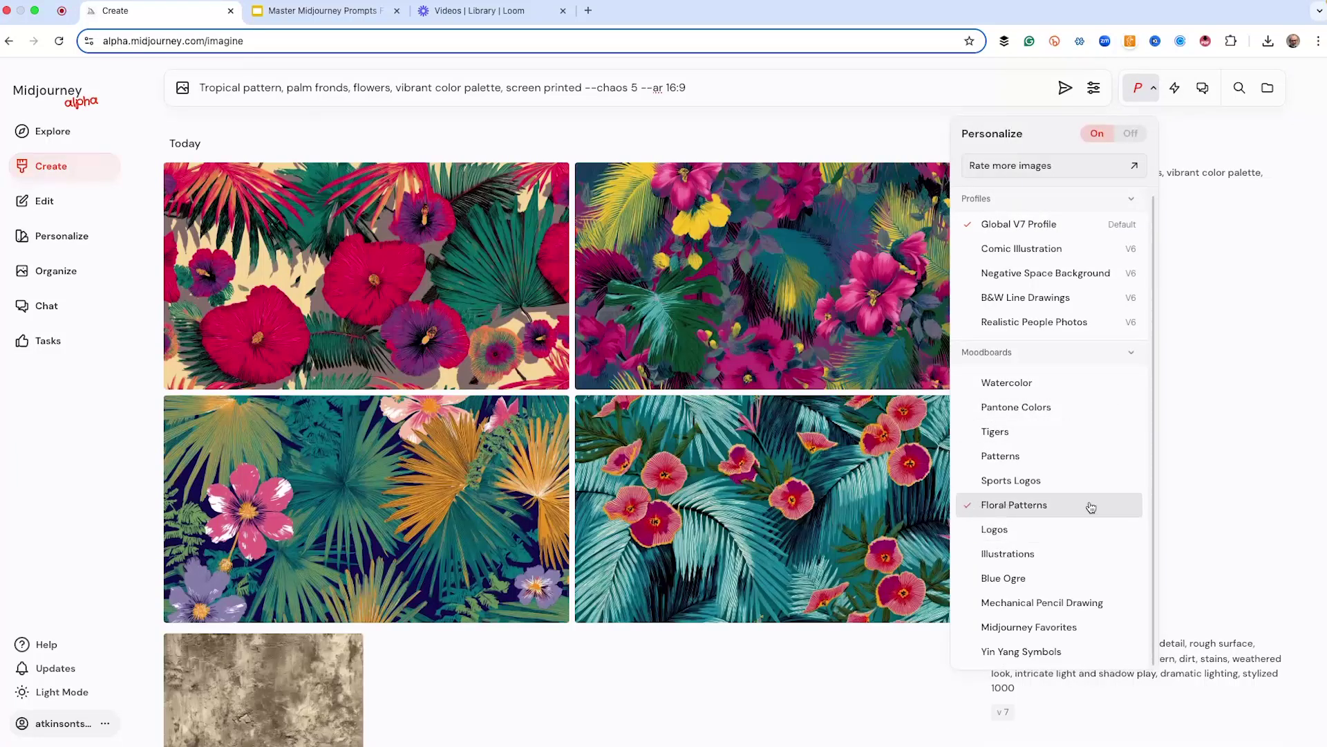
left_click(704, 87)
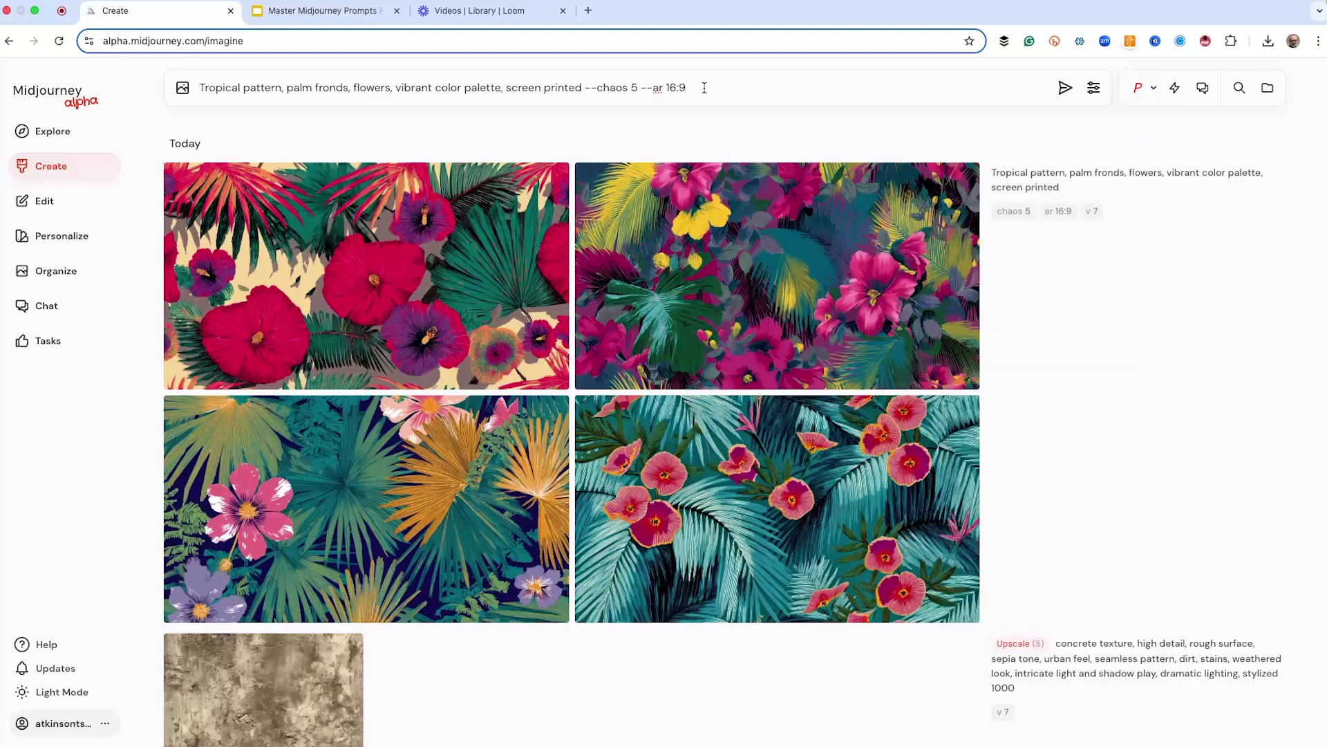
key("Return")
Step: Delete the --profile text, turn personalization on, and submit with only the Illustrations moodboard
left_click(806, 495)
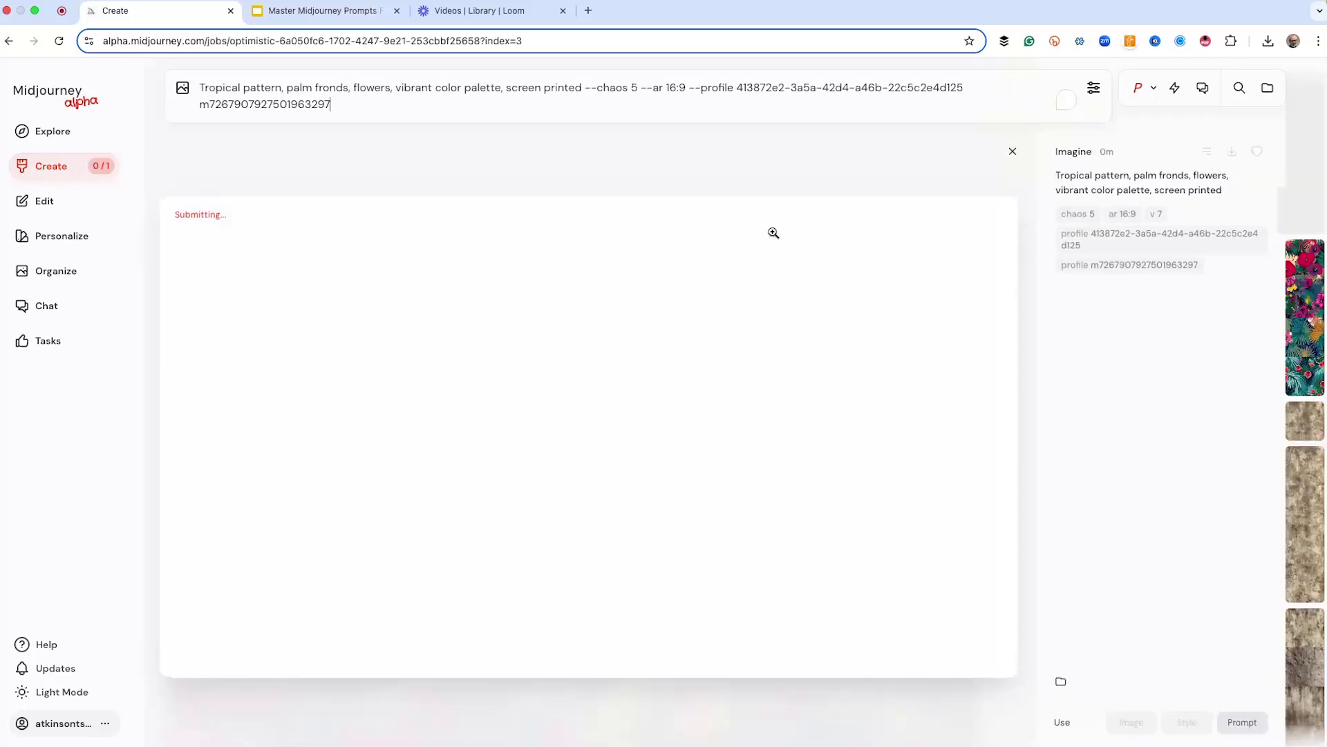
left_click_drag(332, 104, 697, 88)
key("BackSpace")
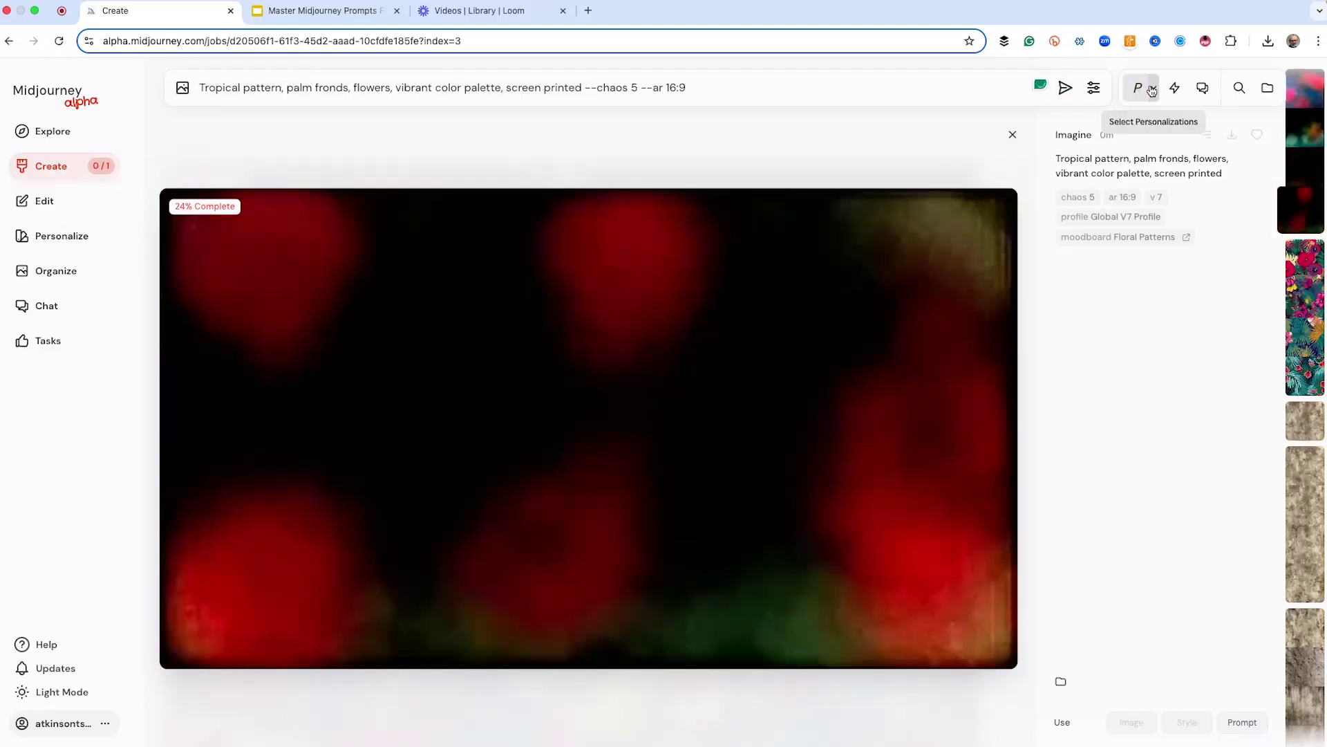
left_click(1140, 89)
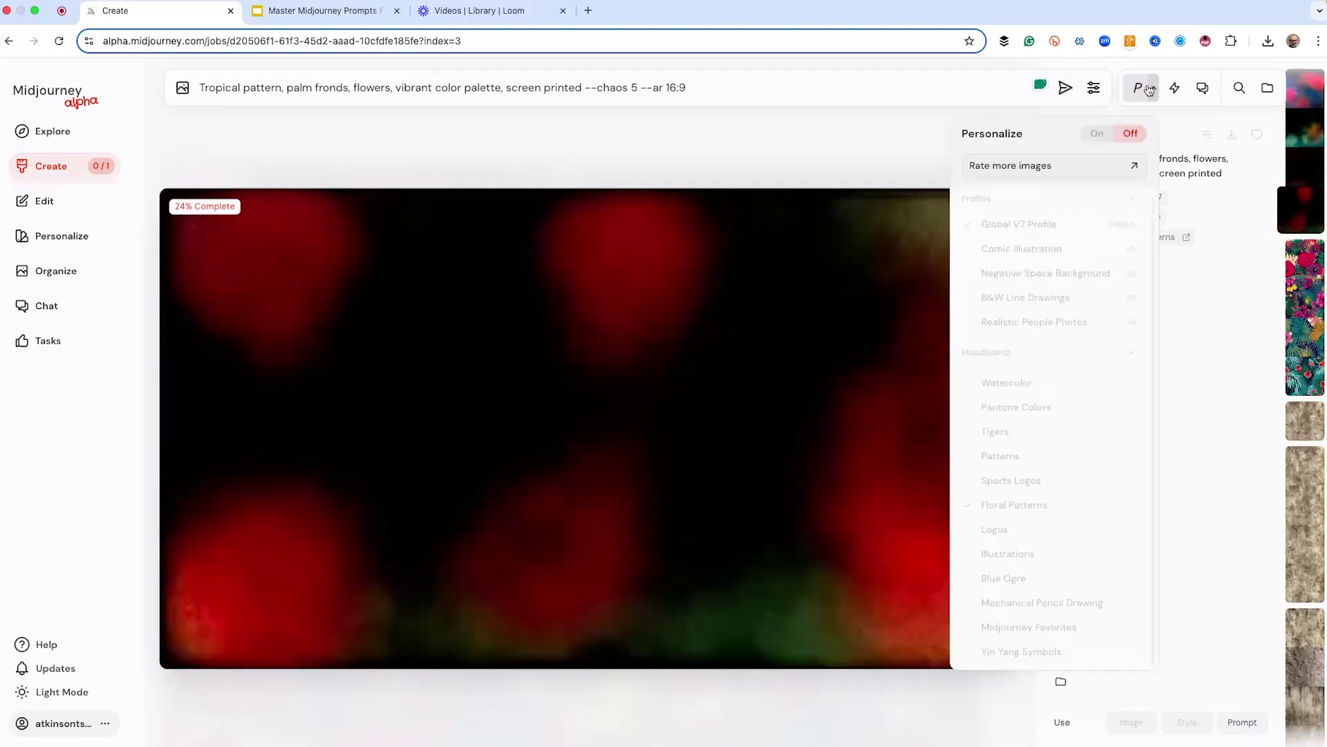
left_click(1097, 134)
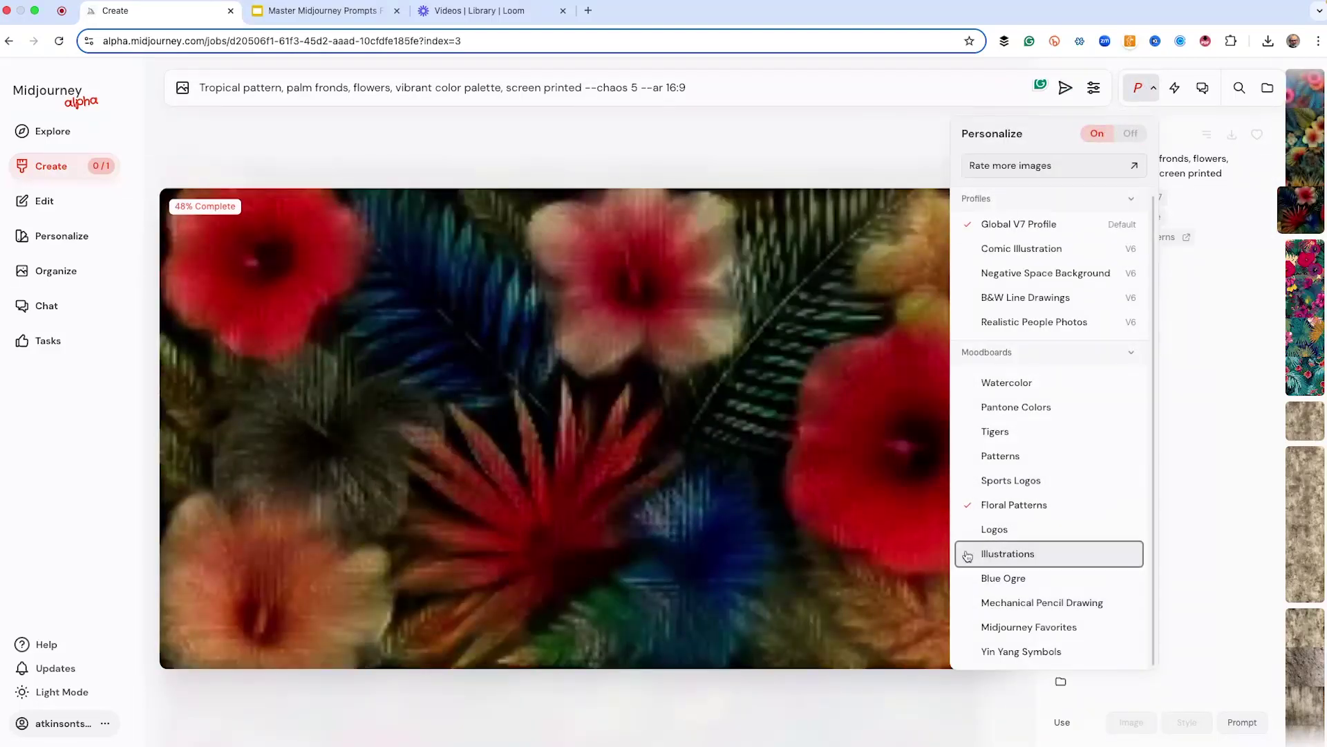
left_click(966, 553)
left_click(967, 505)
key("Return")
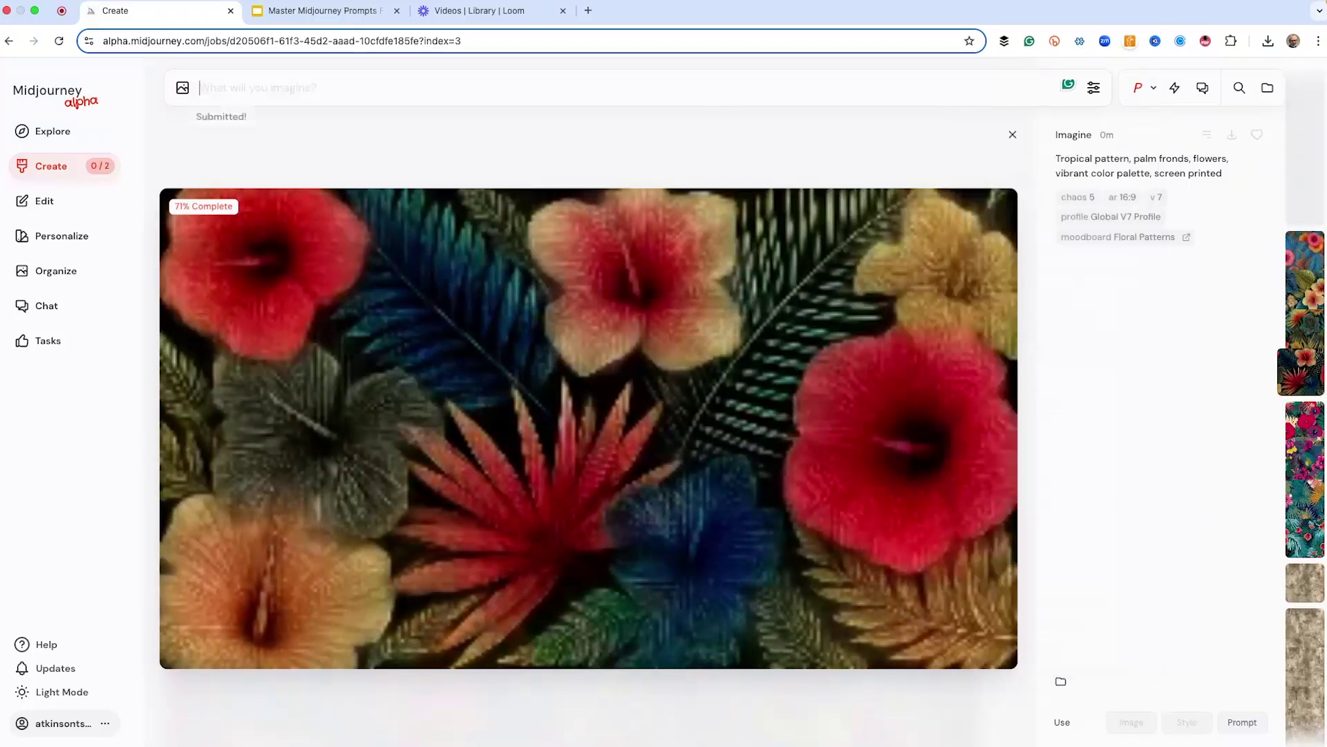
Step: Recheck the active personalization moodboards and return to the feed
left_click(1150, 92)
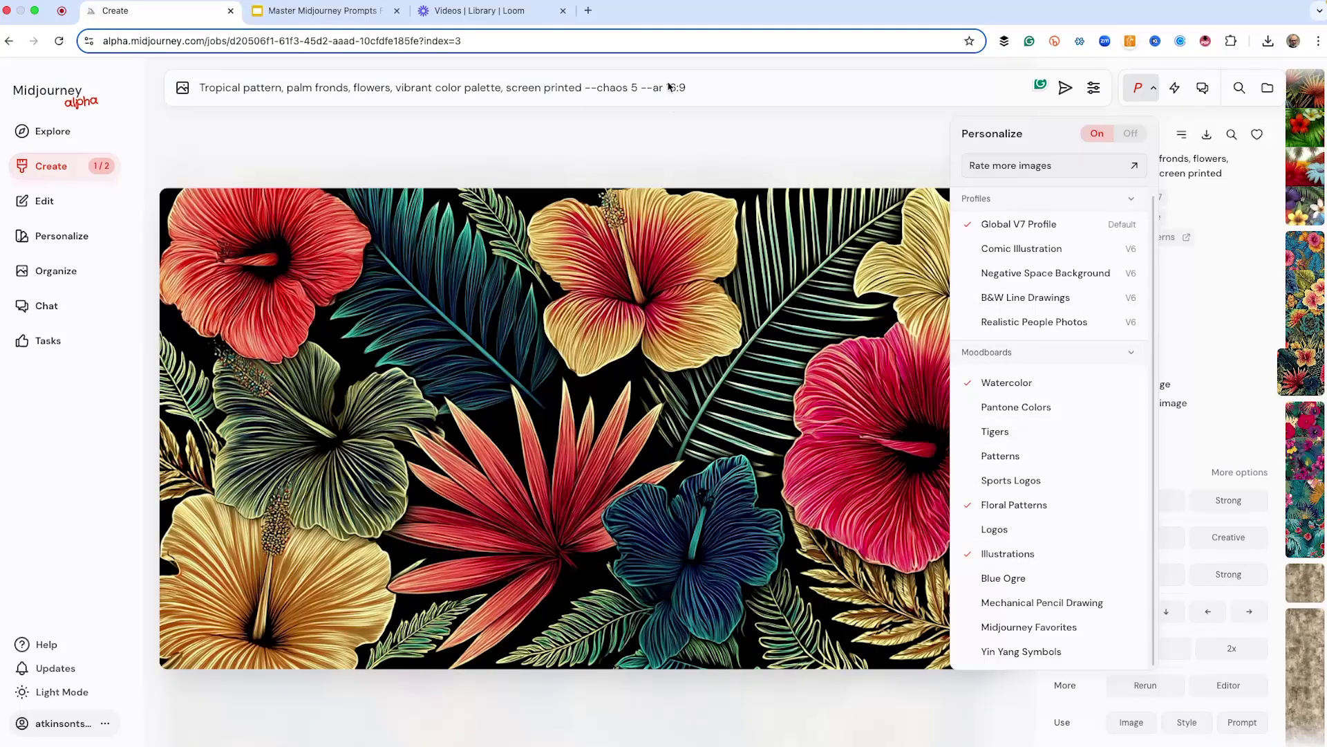
left_click(705, 88)
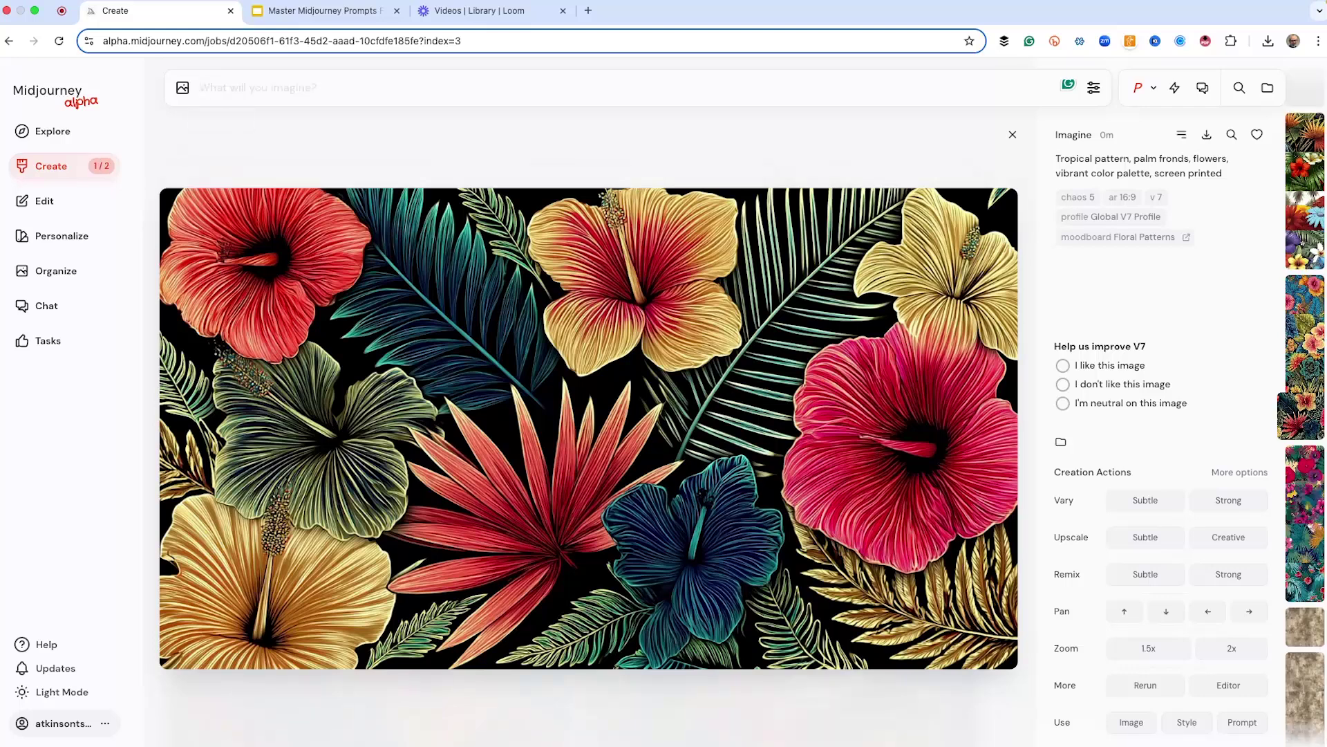
left_click(1013, 135)
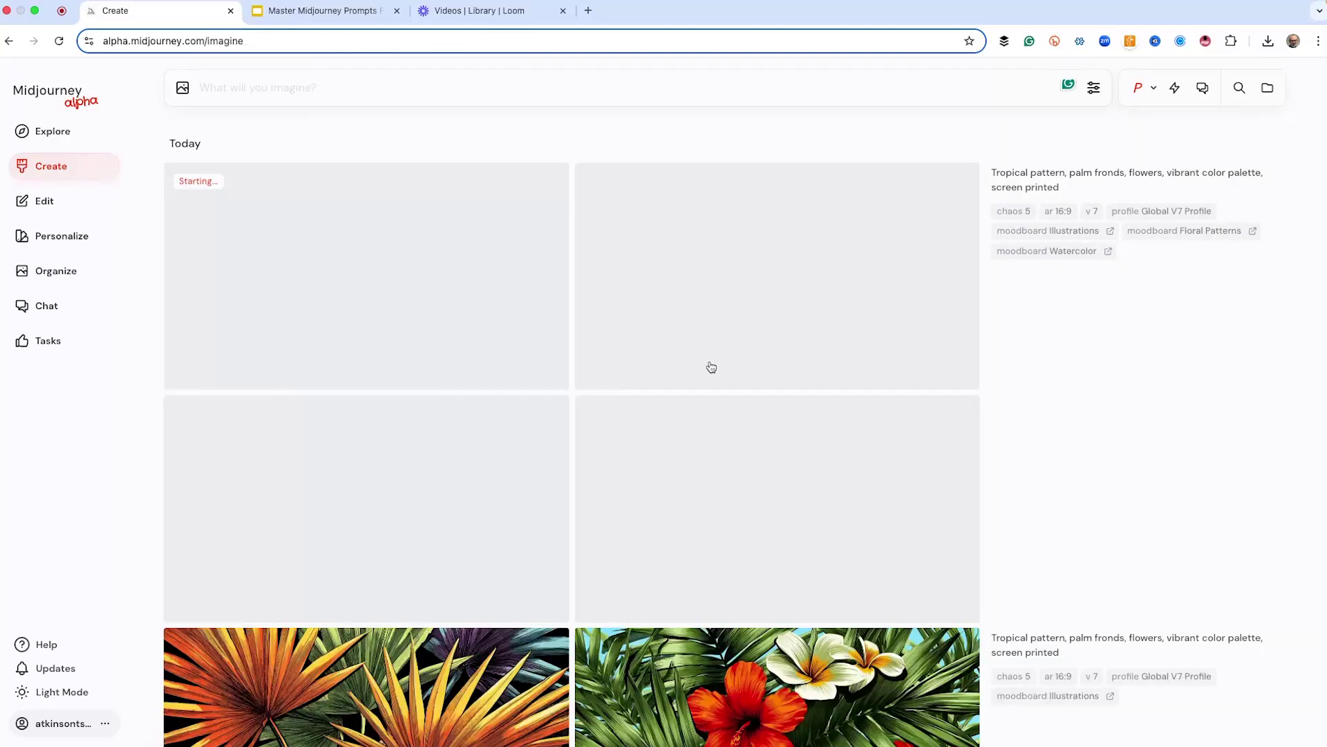
scroll(718, 366, "down", 10)
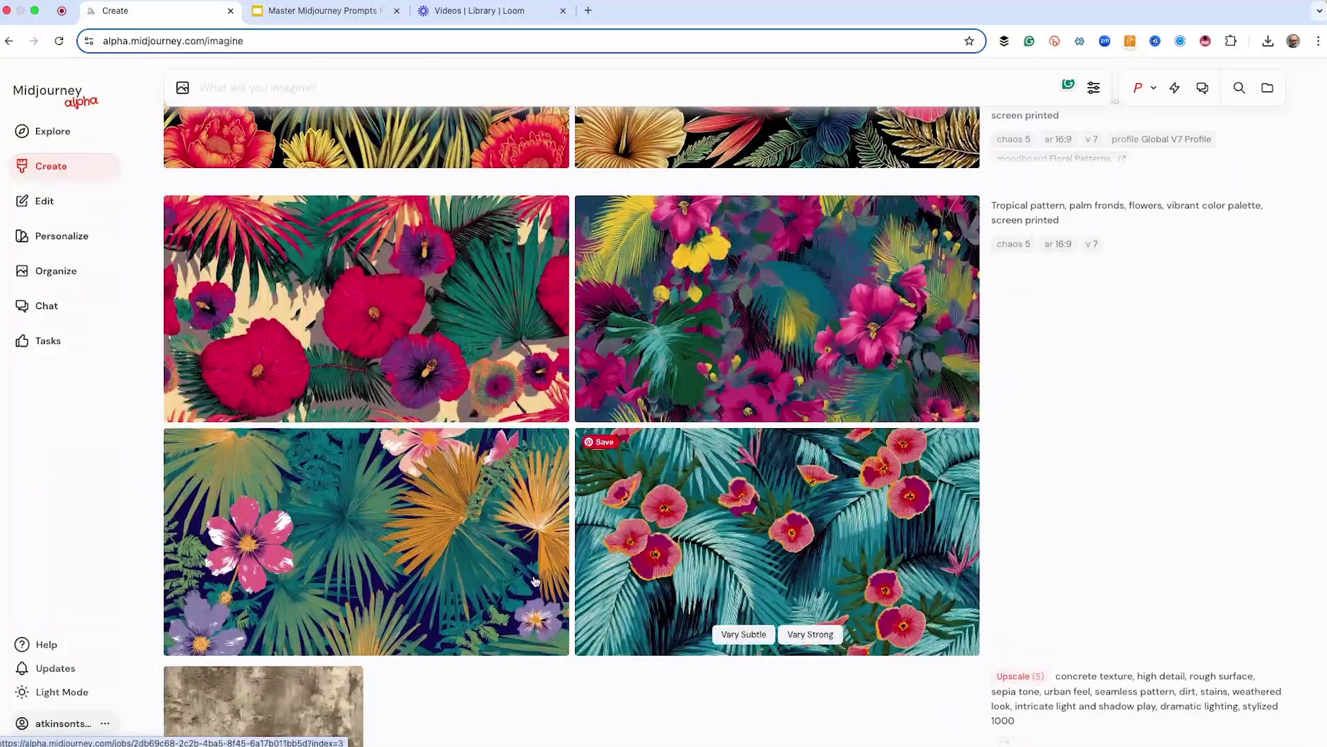
scroll(607, 488, "up", 6)
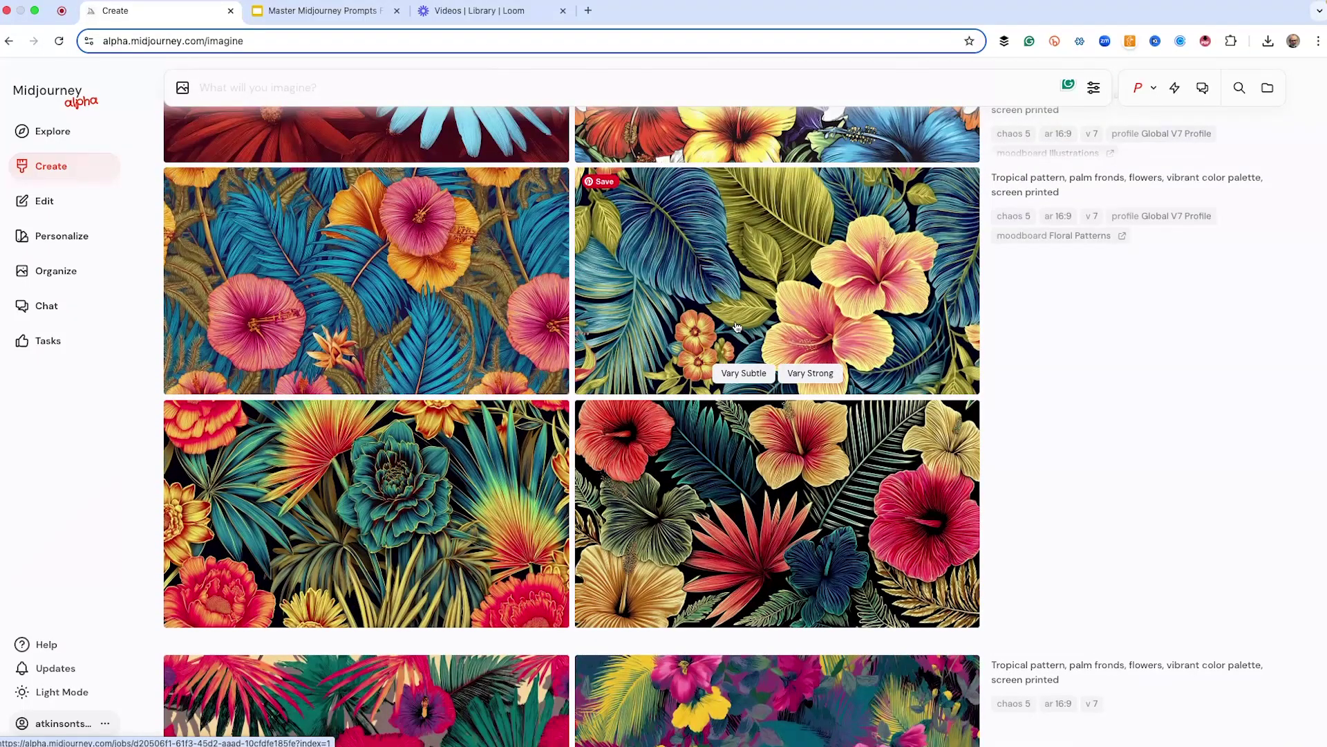
scroll(737, 327, "up", 6)
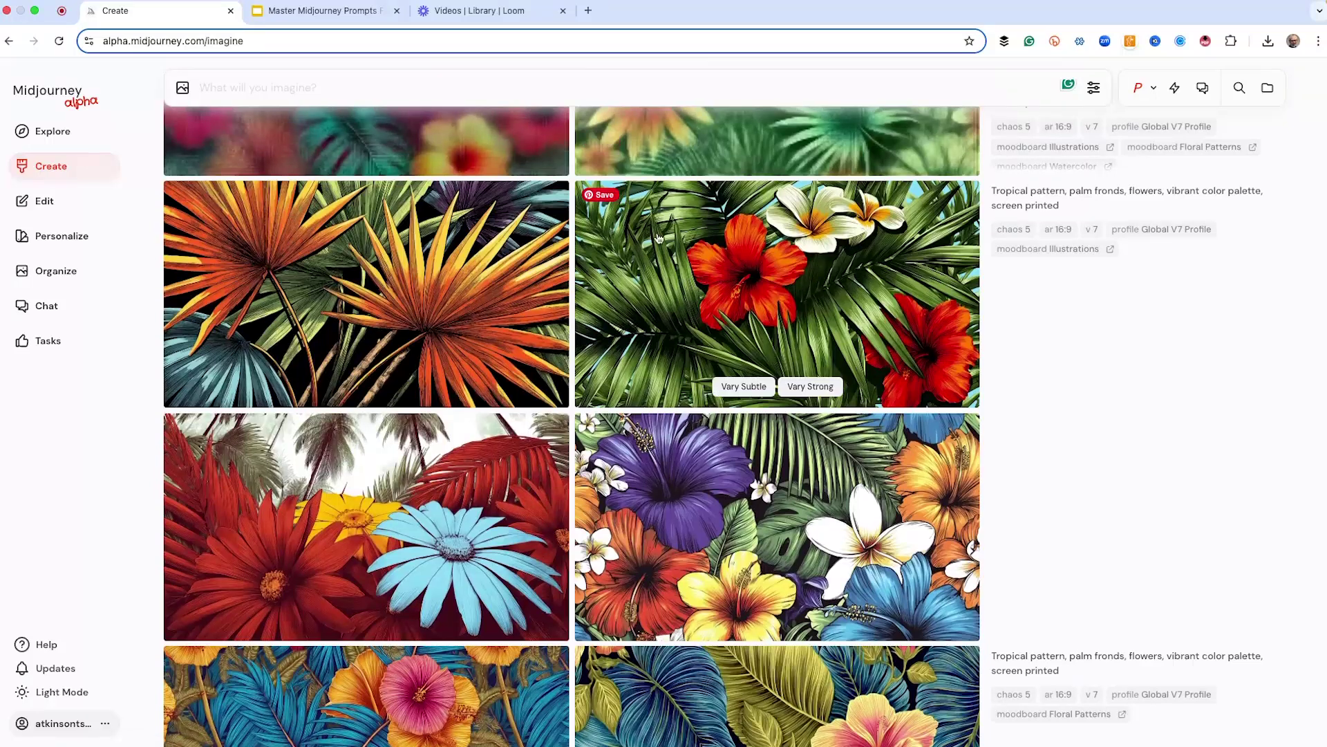
scroll(690, 322, "up", 2)
scroll(690, 323, "up", 4)
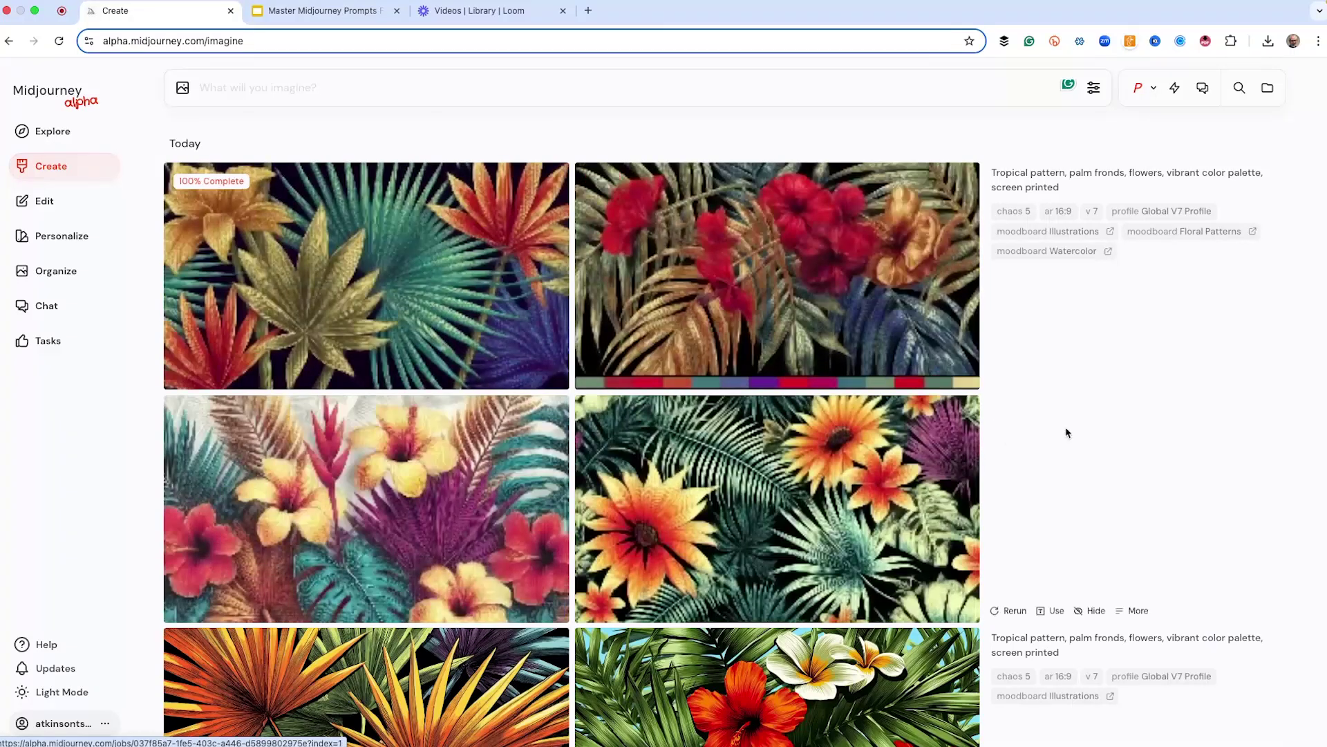
scroll(1075, 424, "down", 10)
left_click(756, 519)
key("Left")
key("Left")
key("Left")
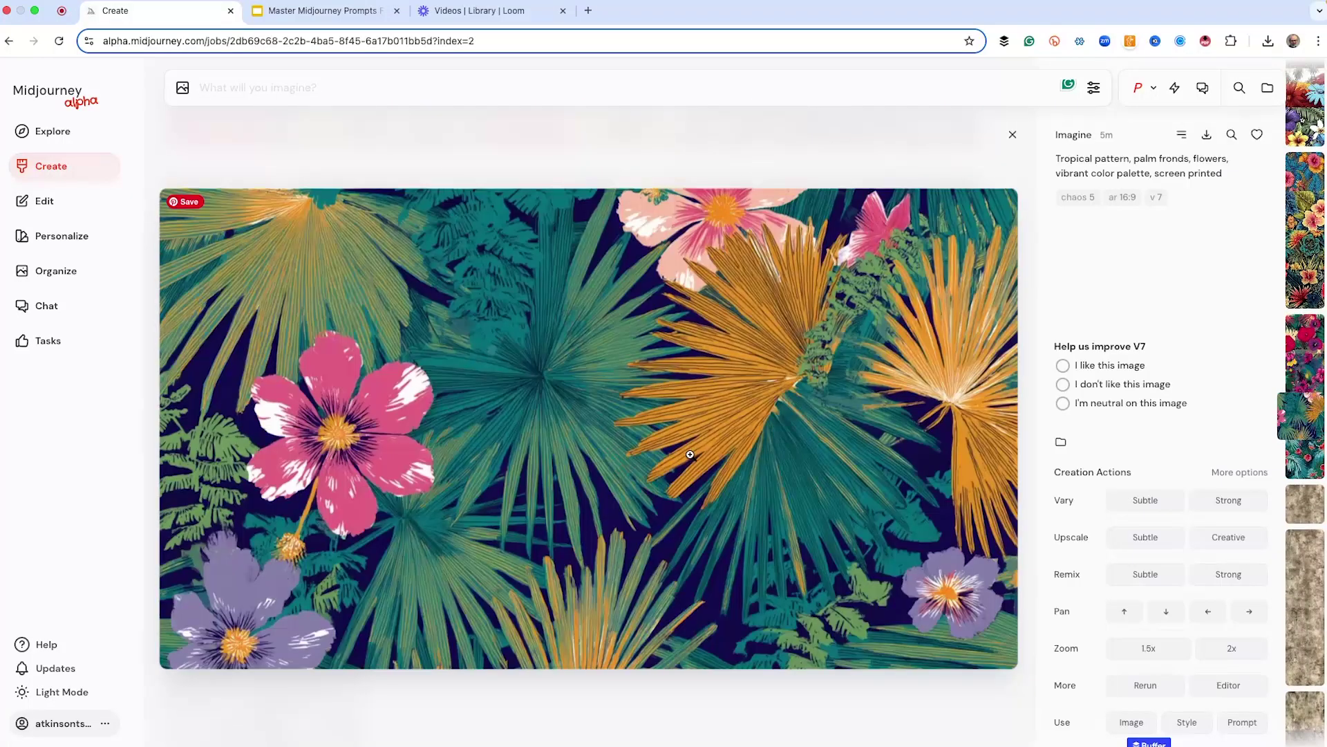
key("Left")
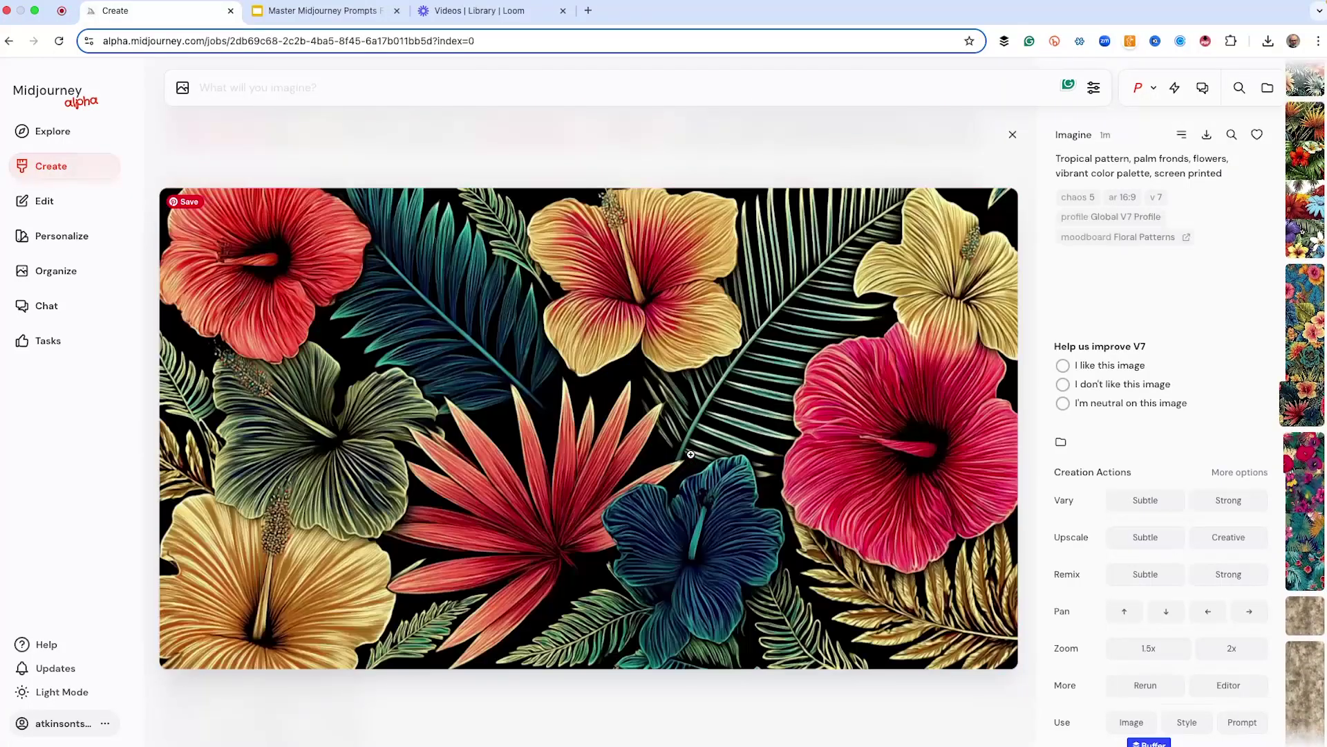
key("Left")
key("Left")
key("Left")
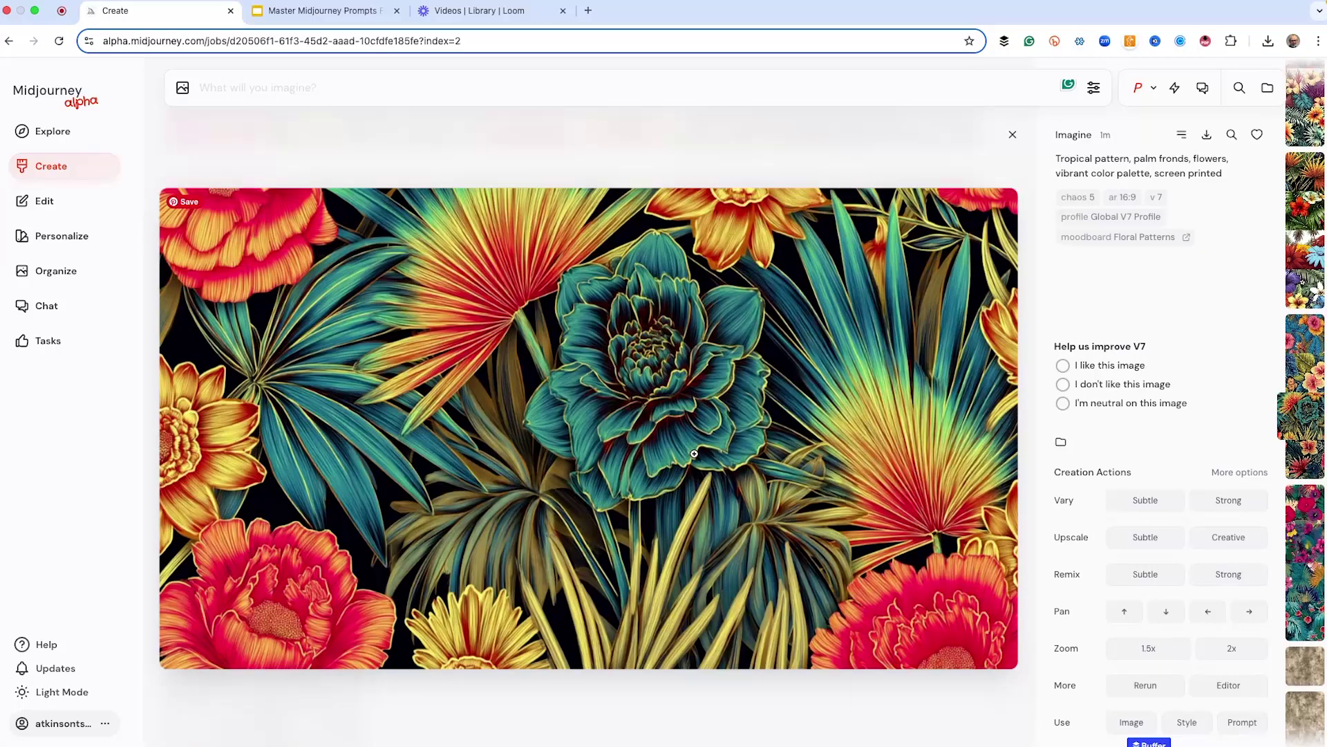
key("Left")
key("Left")
key("Left")
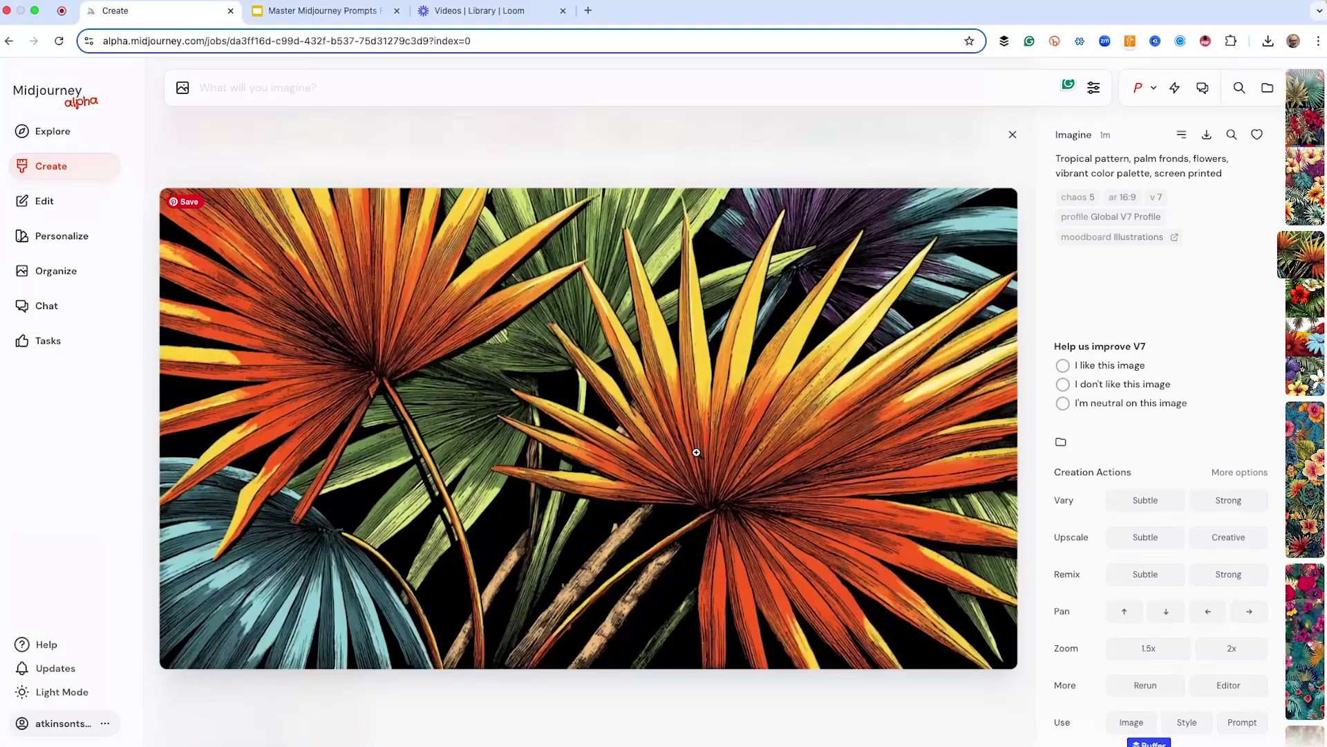
key("Left")
key("Left")
key("Left")
key("Left")
key("Left")
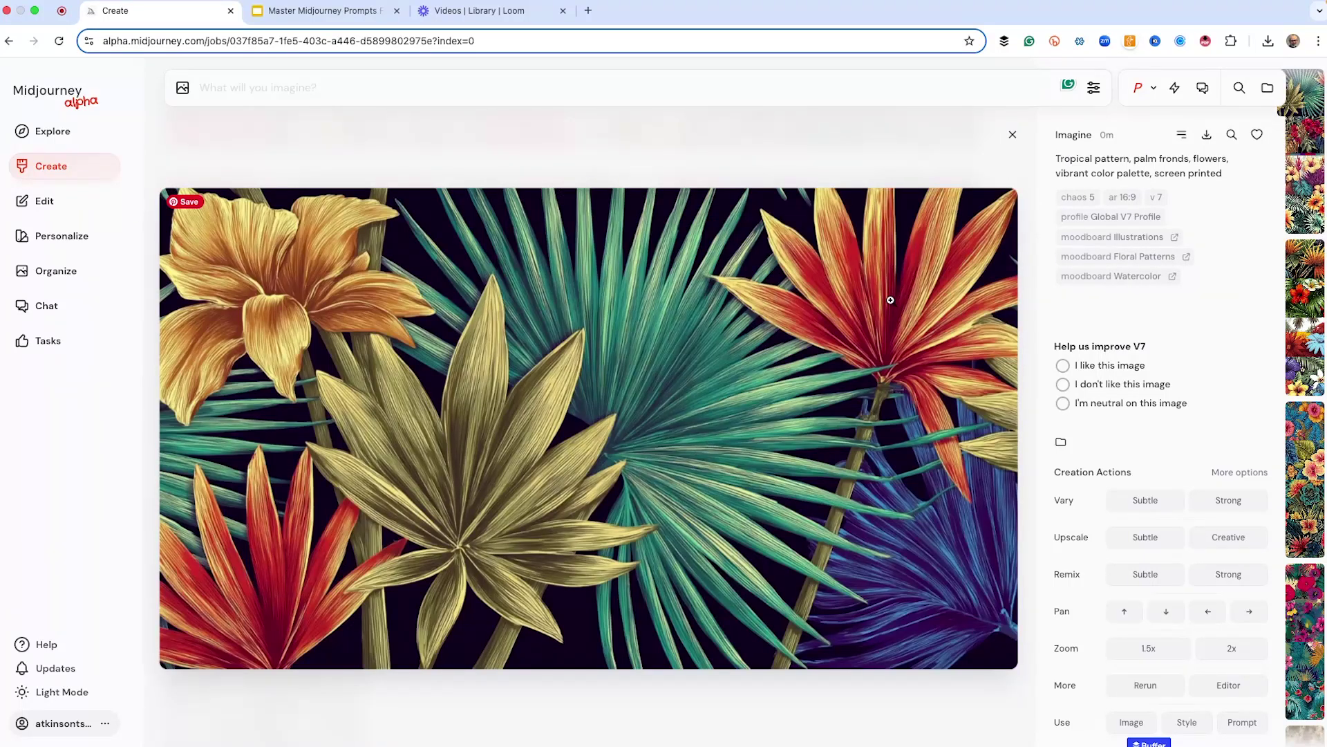
left_click(1012, 134)
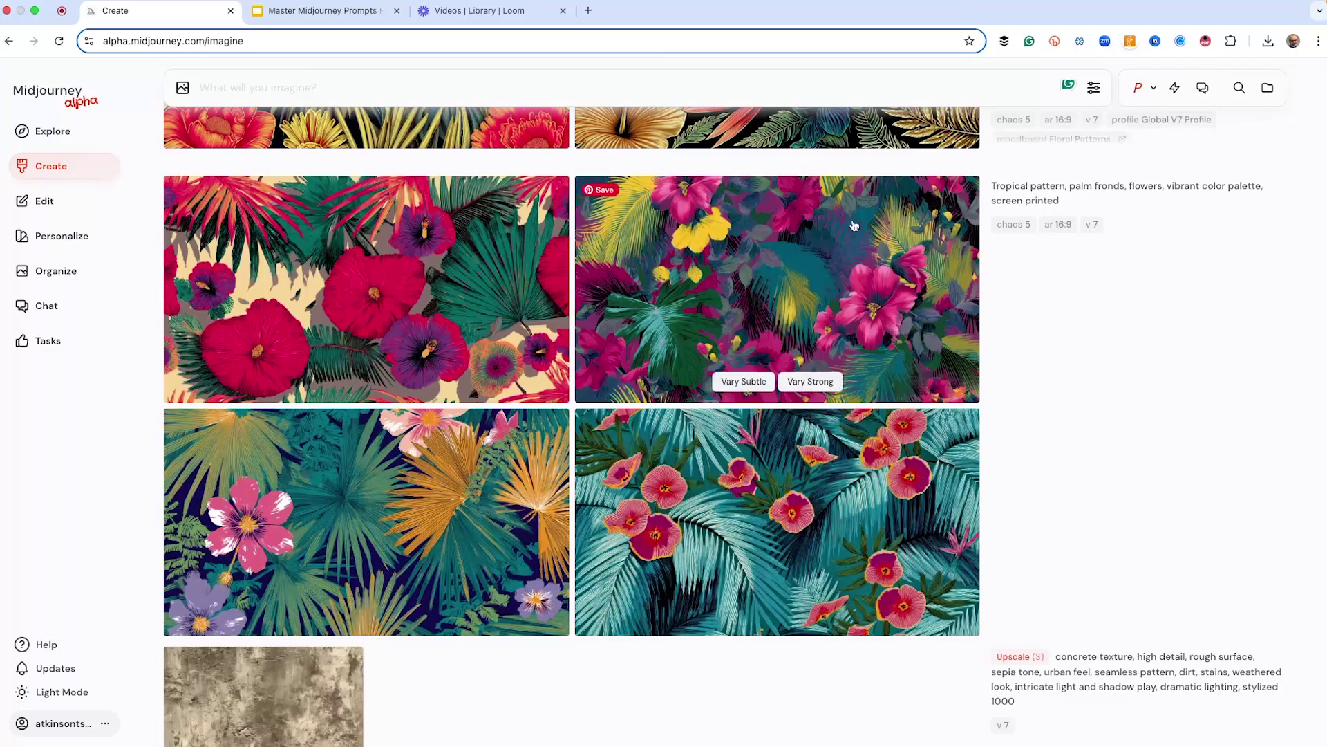
scroll(706, 355, "up", 10)
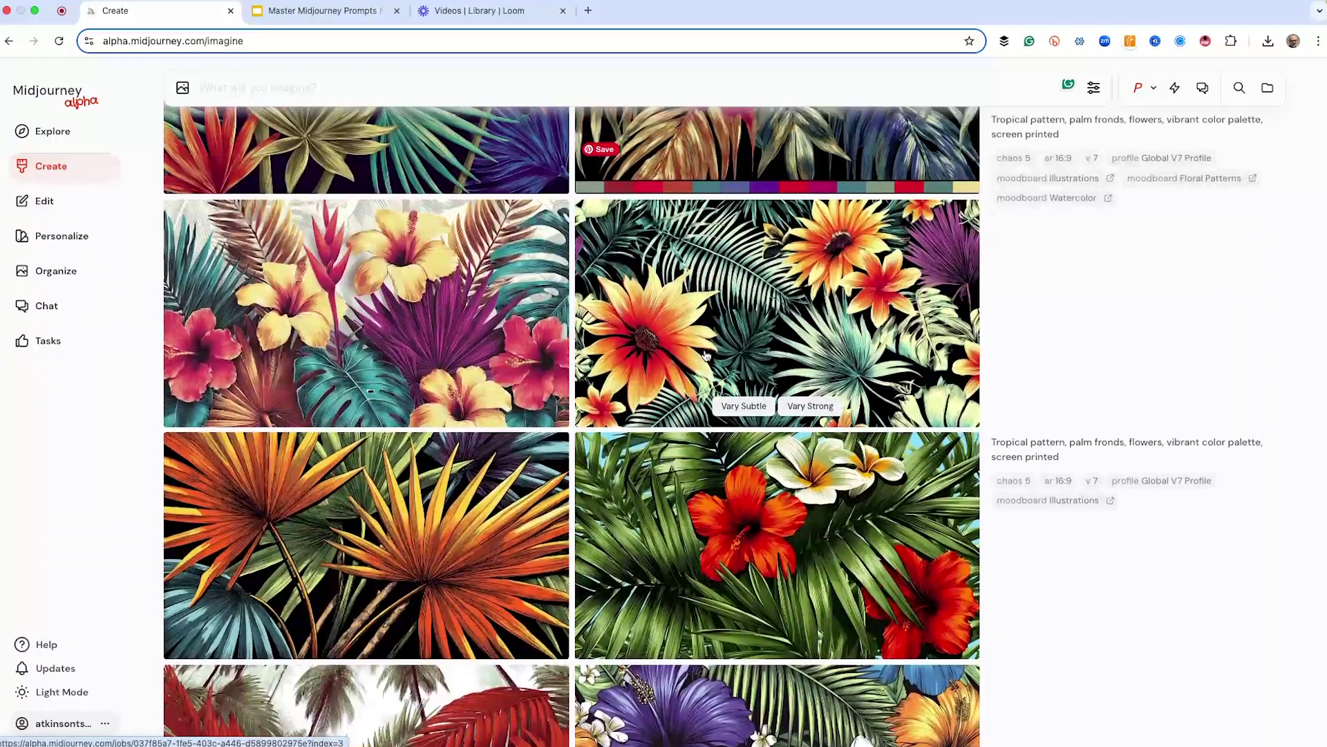